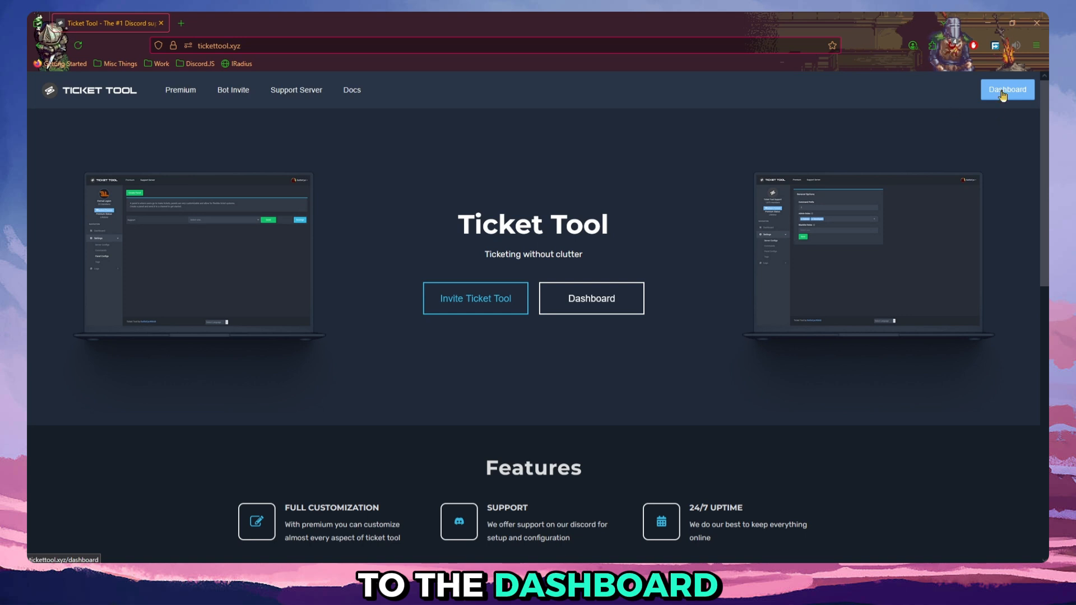
Open the Ticket Tool dashboard, sync the server list and open the Fish Business server for managing.
left_click(1005, 93)
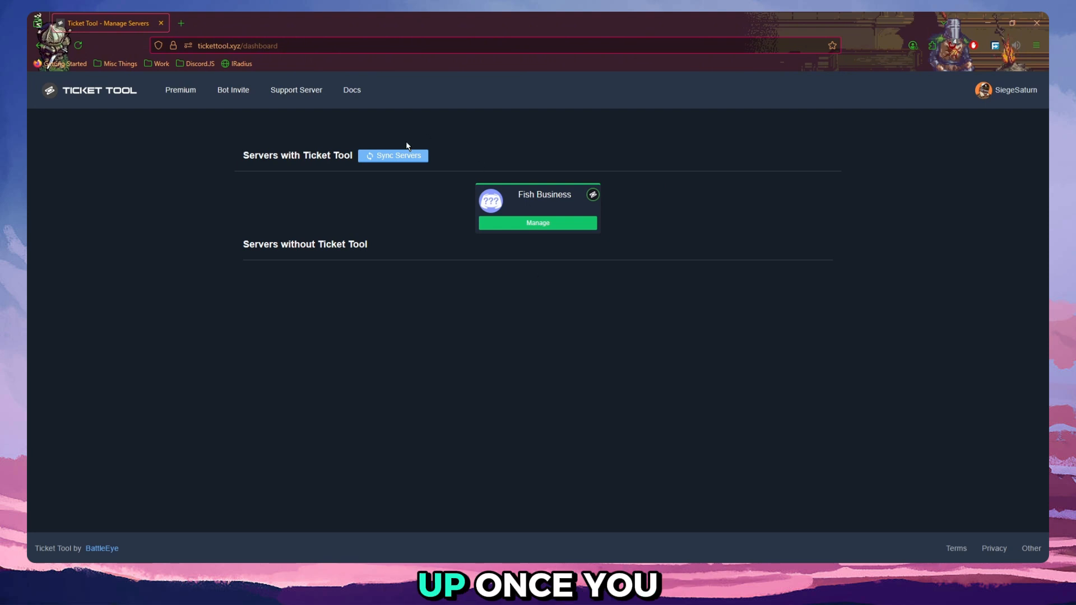
left_click(403, 157)
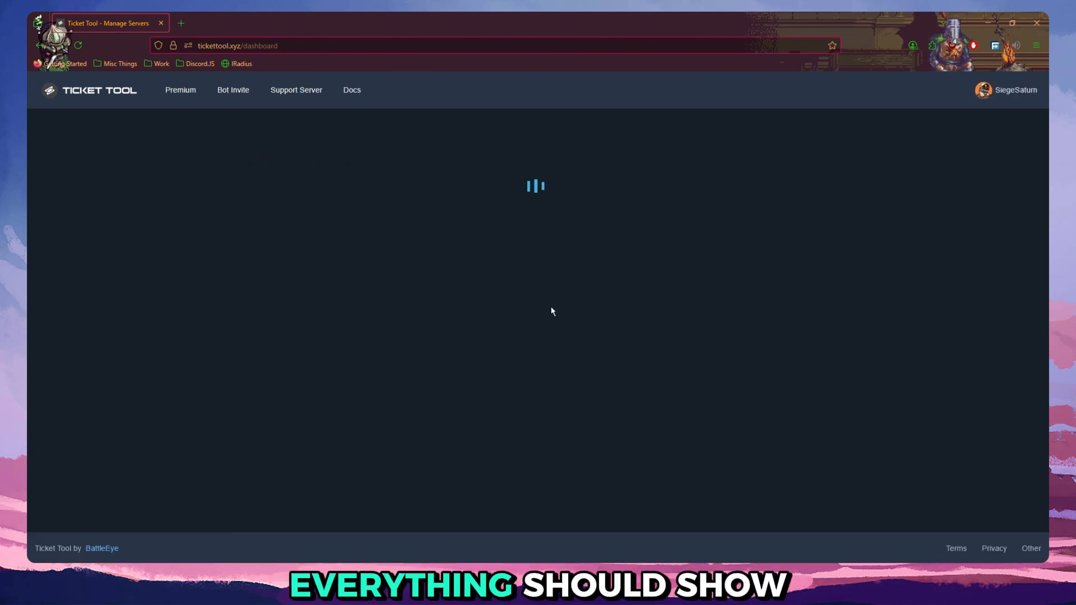
left_click(546, 225)
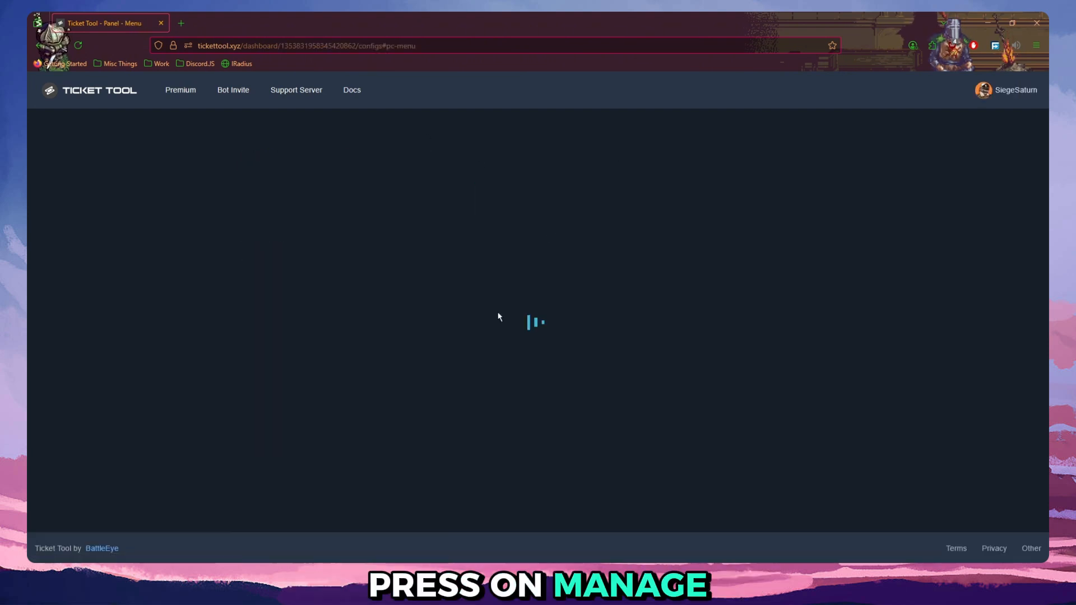
scroll(539, 326, "down", 3)
scroll(540, 325, "up", 3)
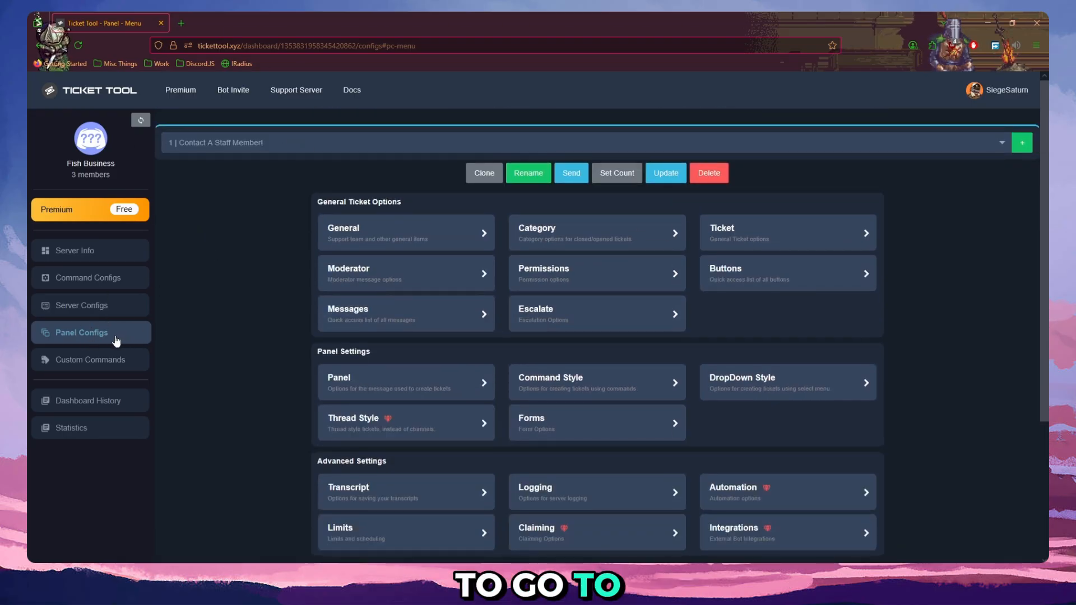
left_click(1022, 142)
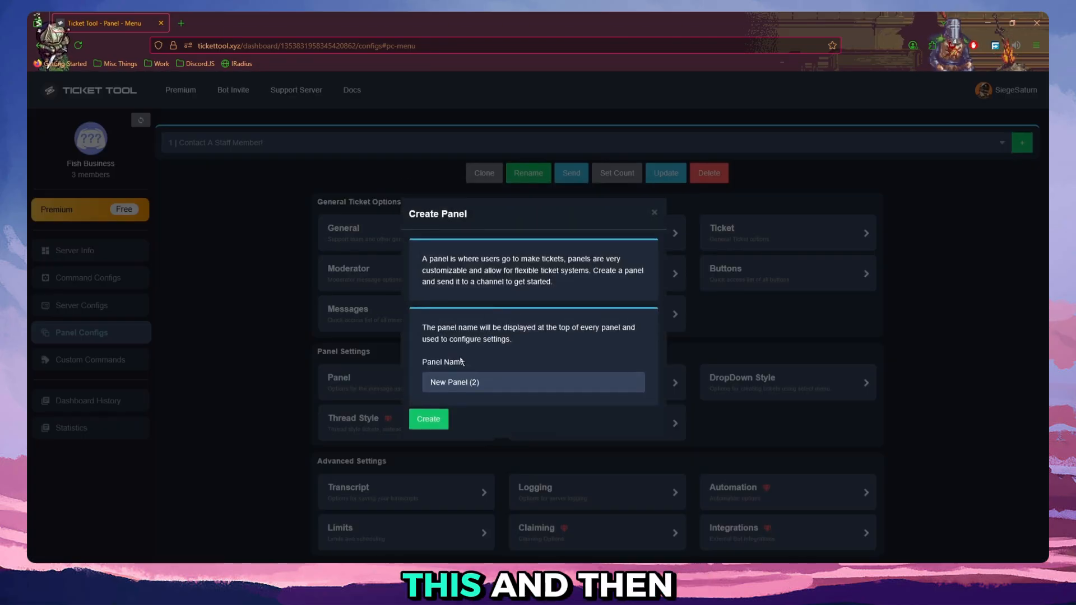
triple_click(510, 384)
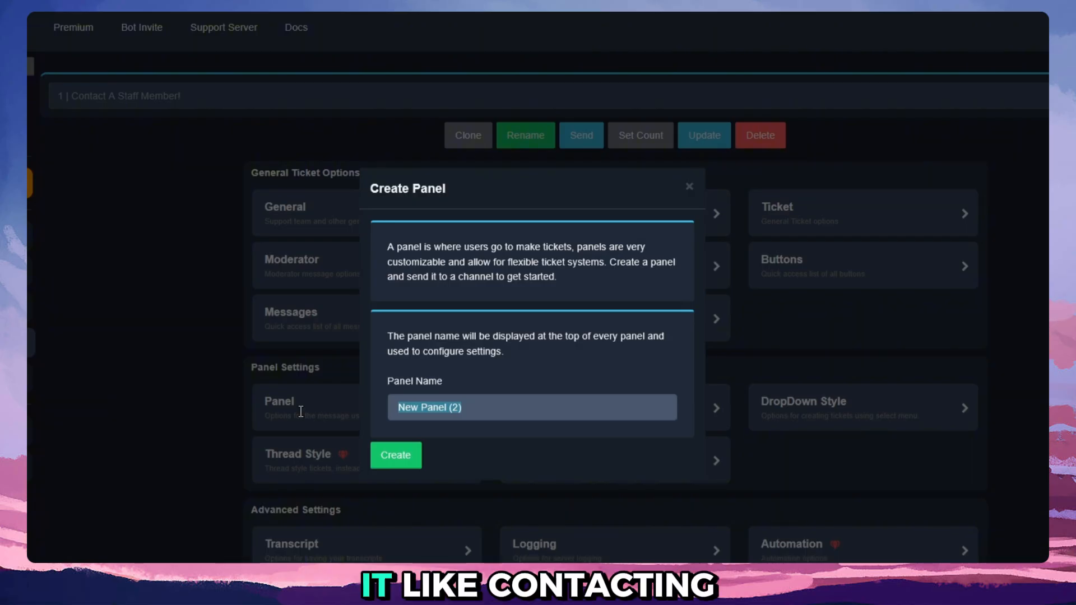
type("Copmn")
key("BackSpace")
key("BackSpace")
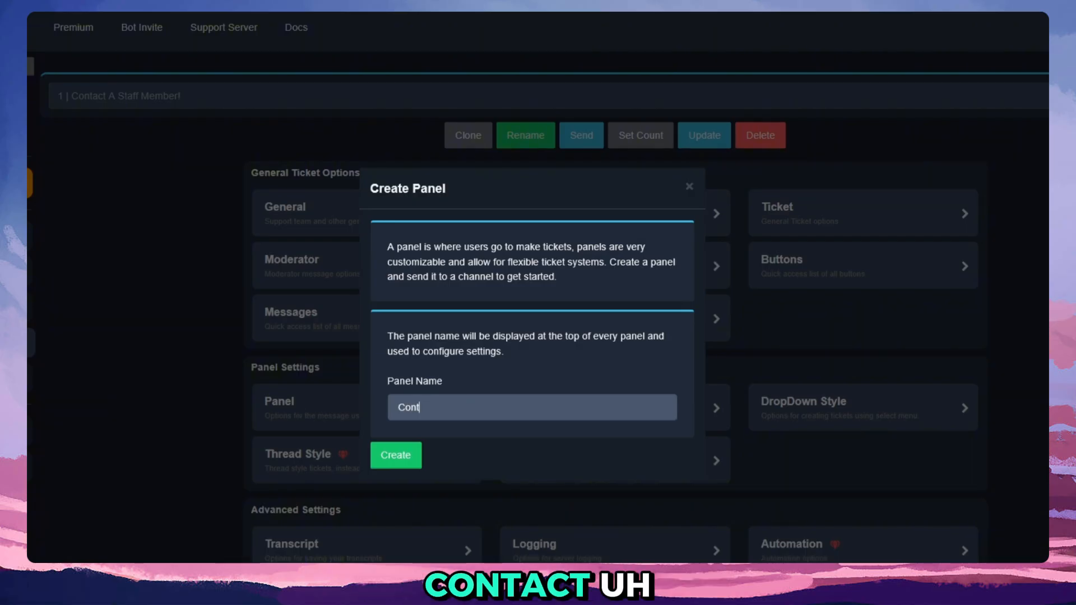
type("ntact Staff Herw")
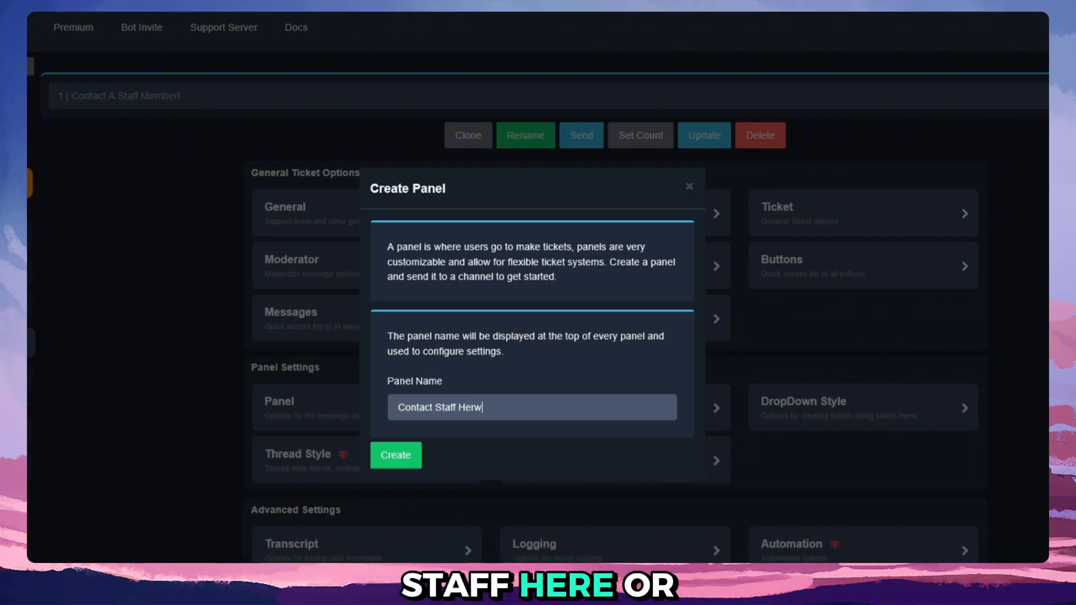
key("BackSpace")
type("e!")
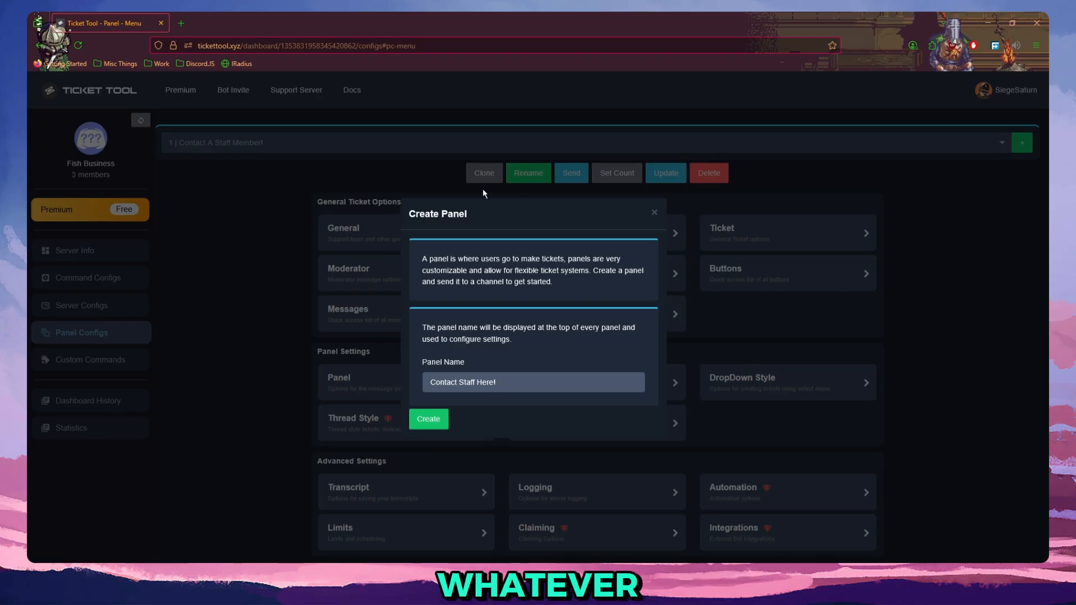
left_click(653, 215)
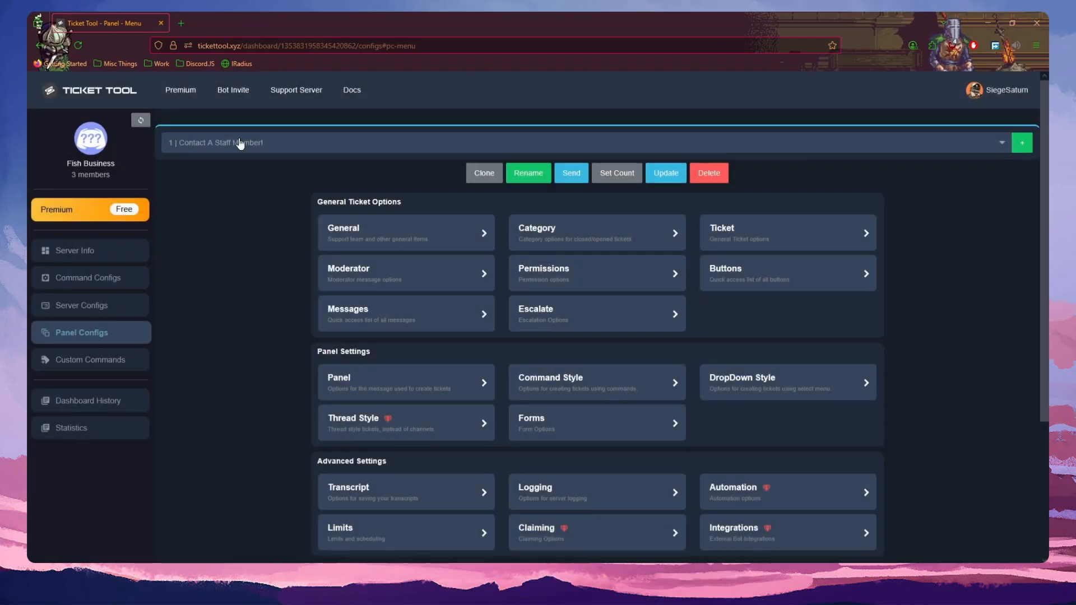
Review the panel's General options with the support team roles, and open its Category options.
scroll(432, 242, "down", 3)
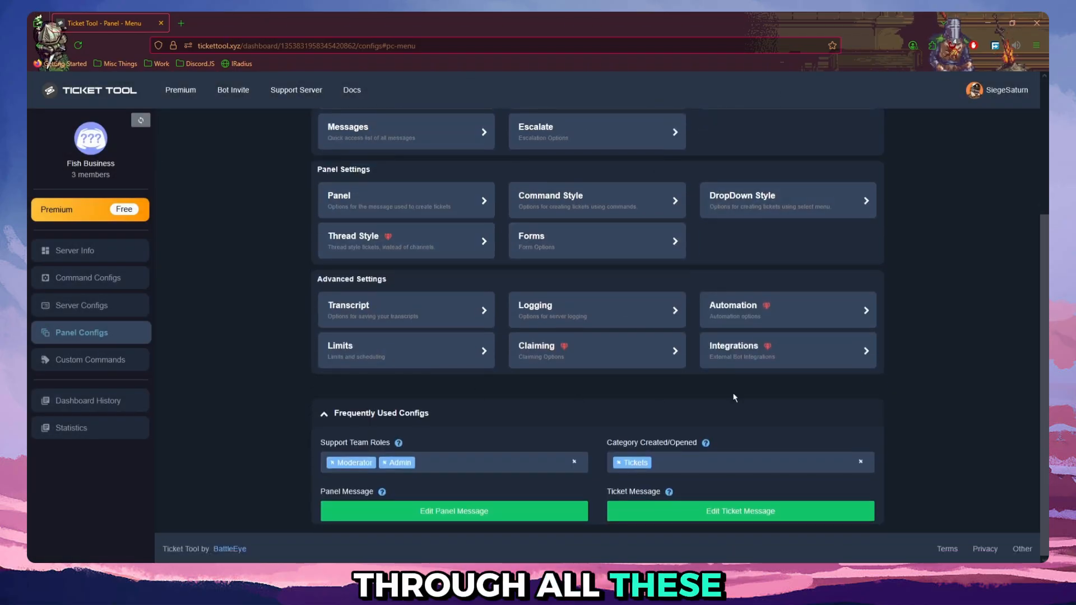
scroll(594, 421, "up", 3)
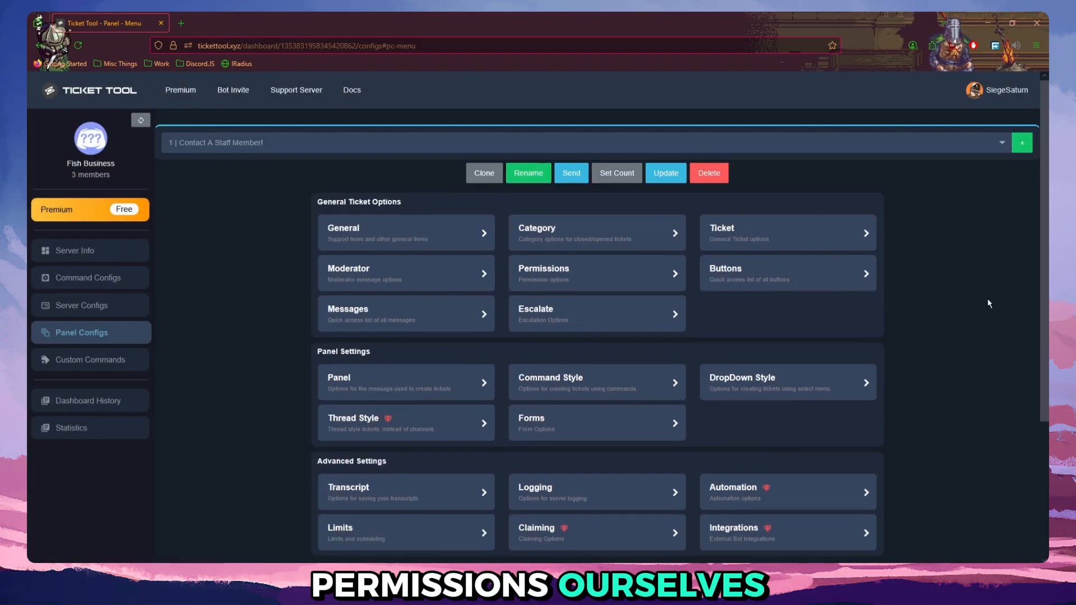
left_click(447, 233)
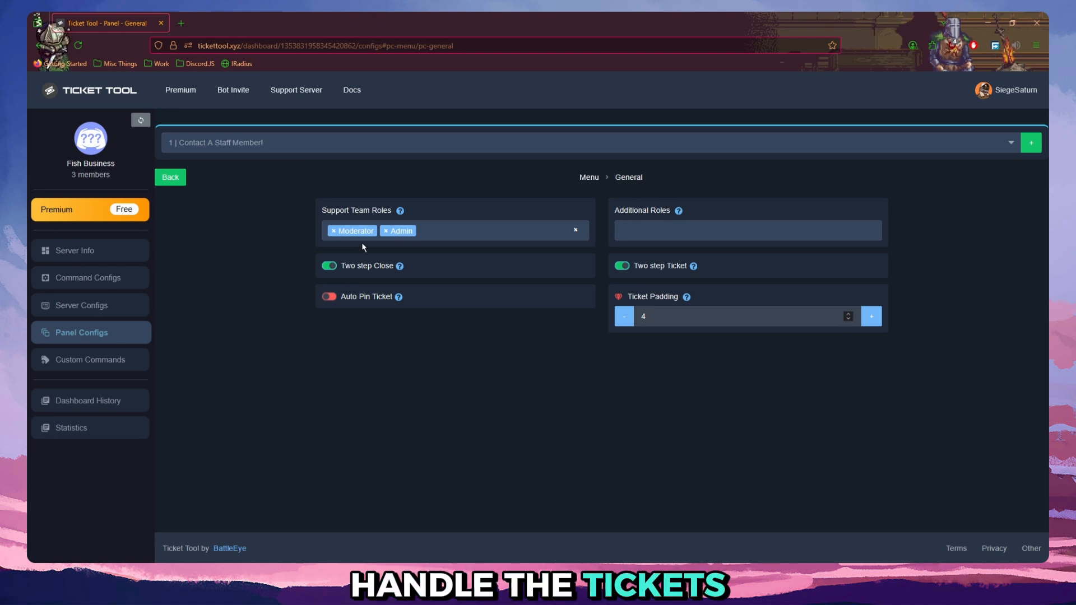
left_click(178, 179)
left_click(608, 241)
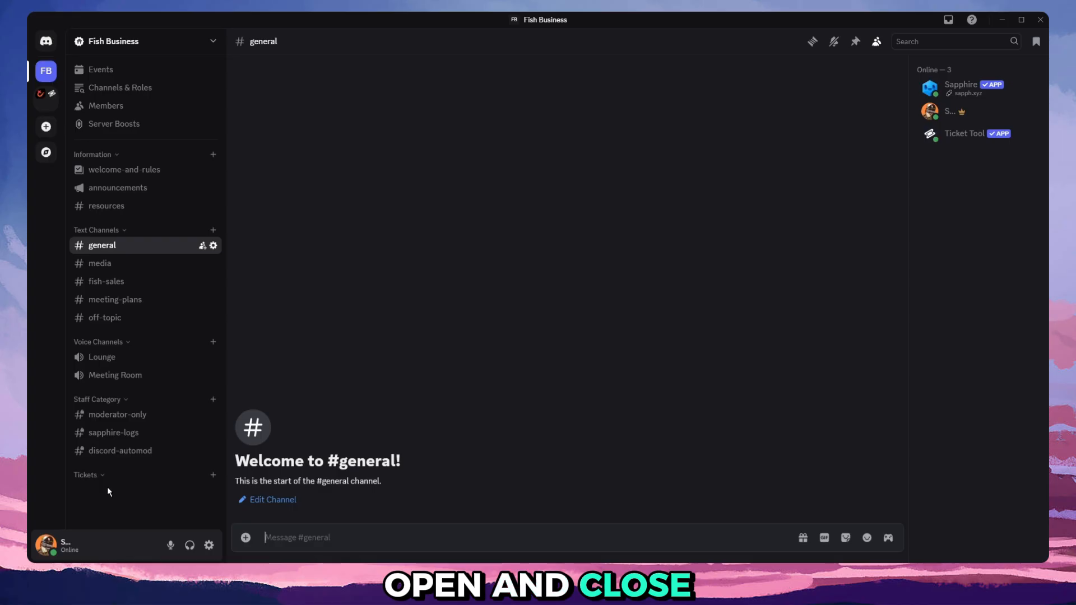
right_click(139, 478)
left_click(189, 501)
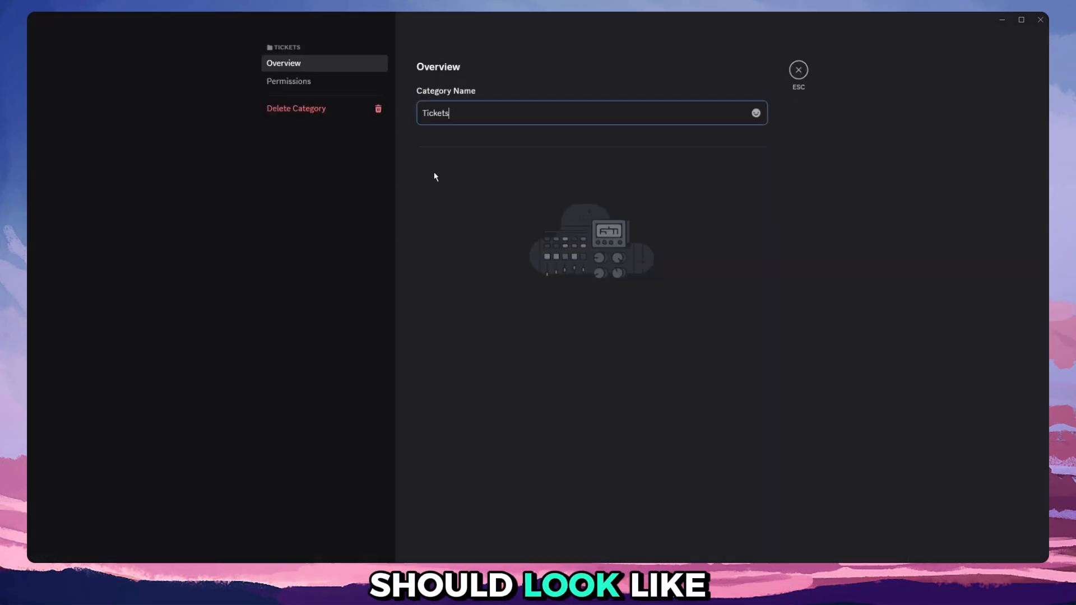
left_click(278, 81)
scroll(617, 288, "down", 5)
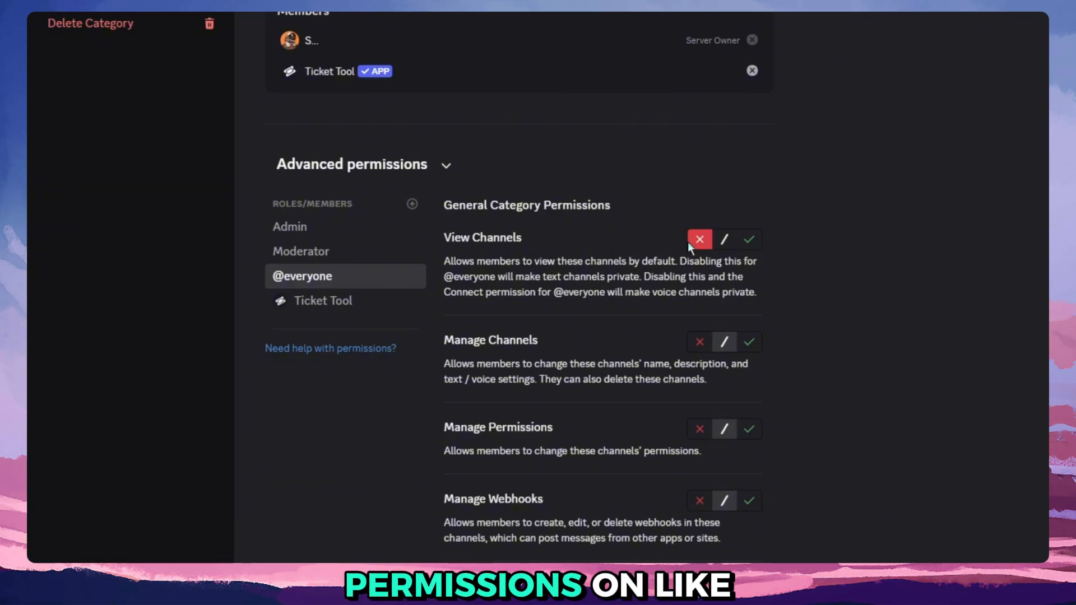
left_click(345, 301)
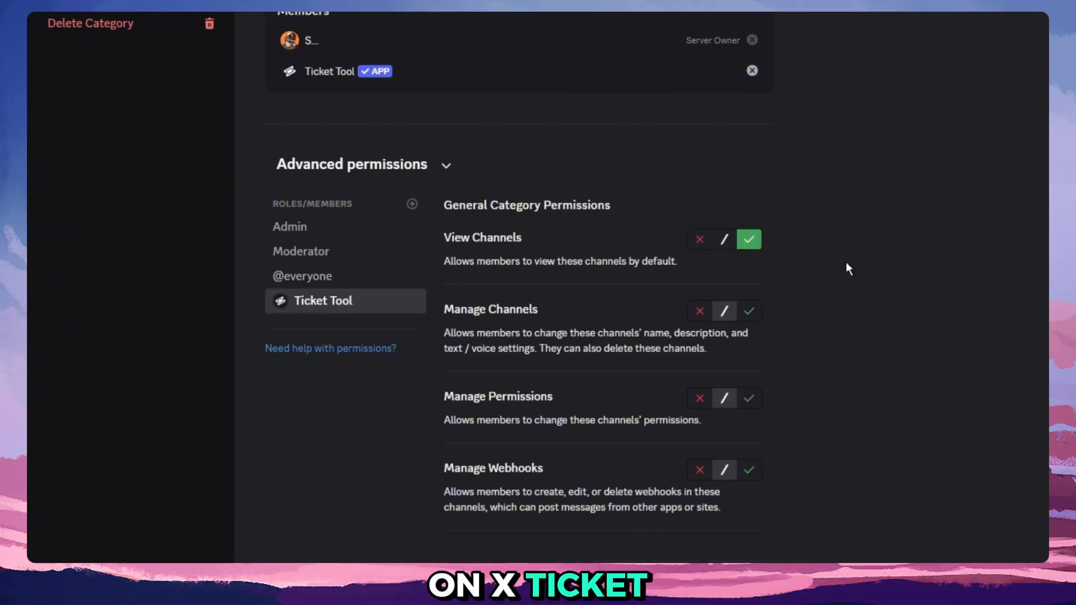
left_click(307, 250)
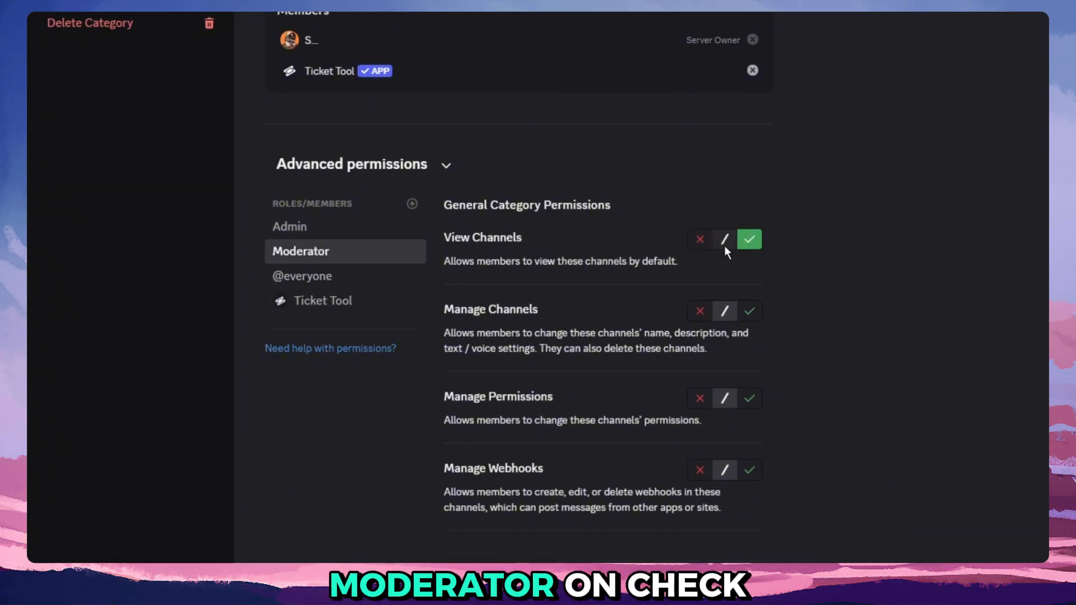
left_click(293, 228)
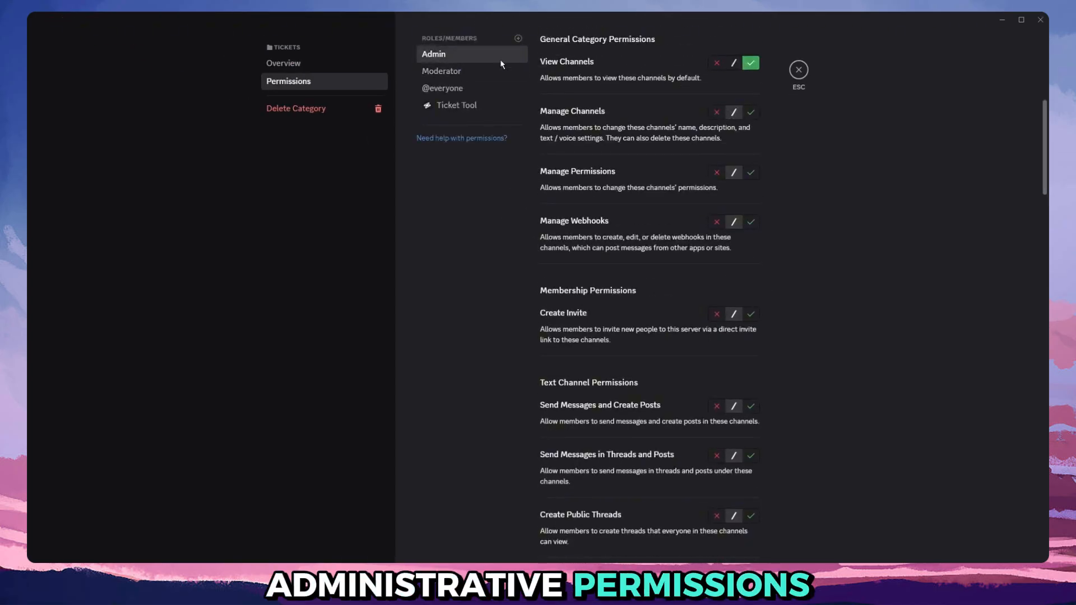
scroll(752, 227, "down", 20)
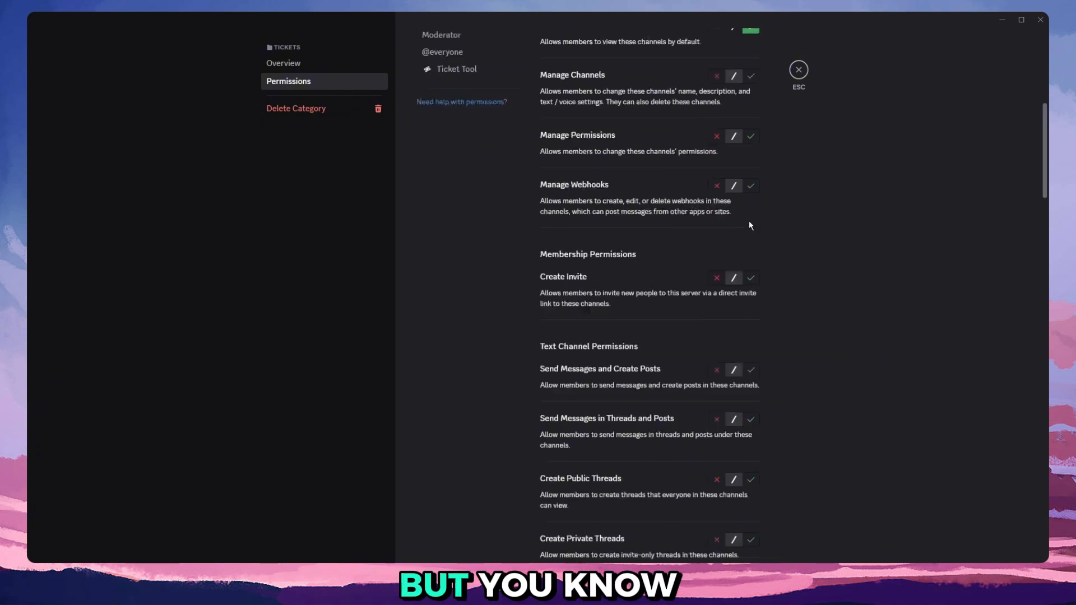
scroll(751, 231, "down", 10)
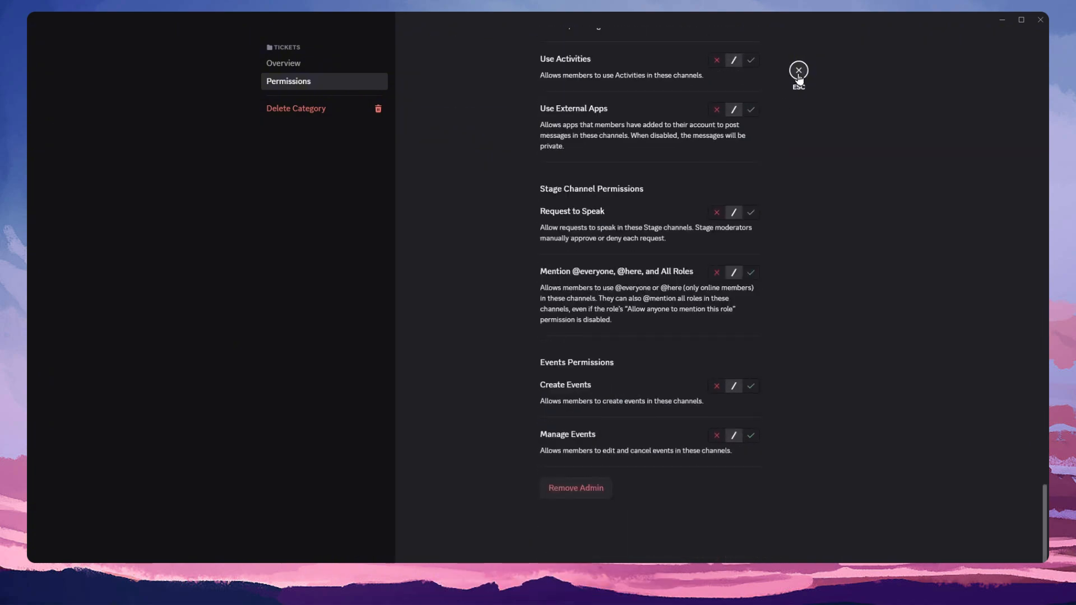
left_click(799, 70)
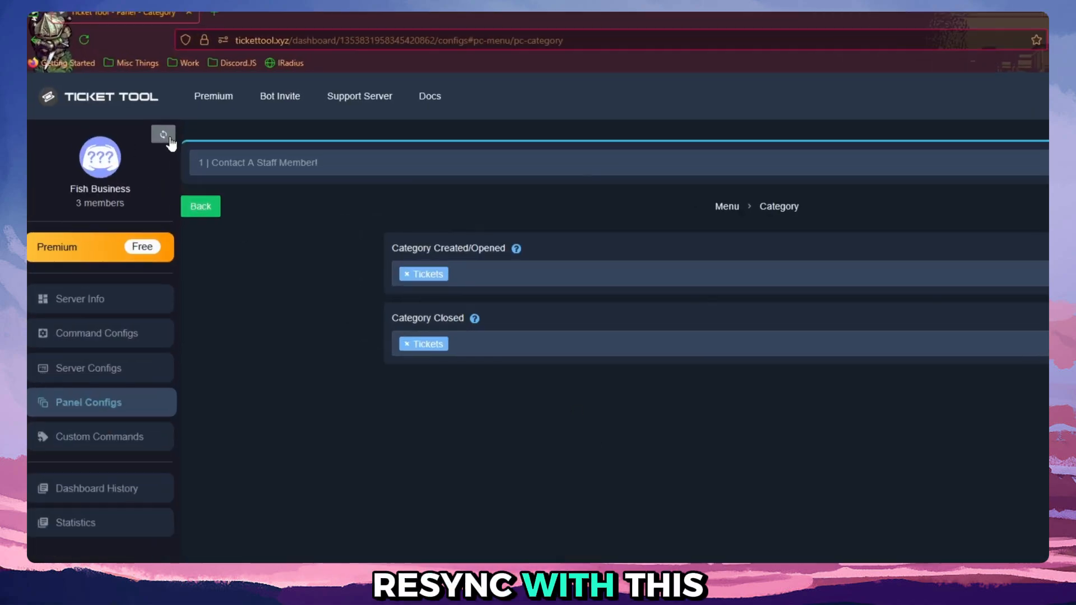
Switch back to Ticket Tool and open the ticket message for editing from the panel's Ticket options.
left_click(170, 140)
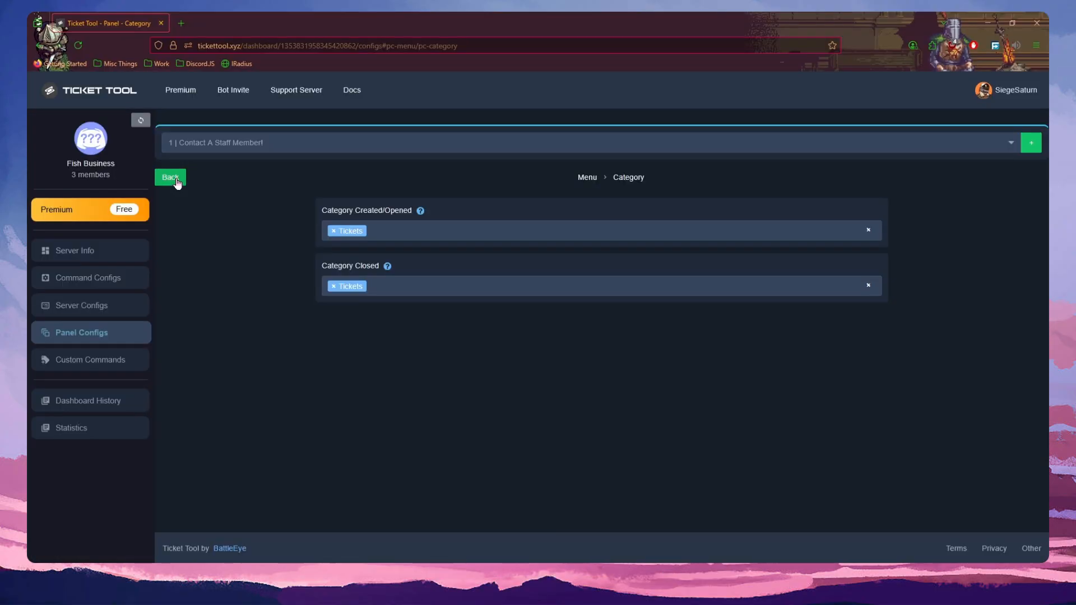
left_click(169, 175)
left_click(739, 240)
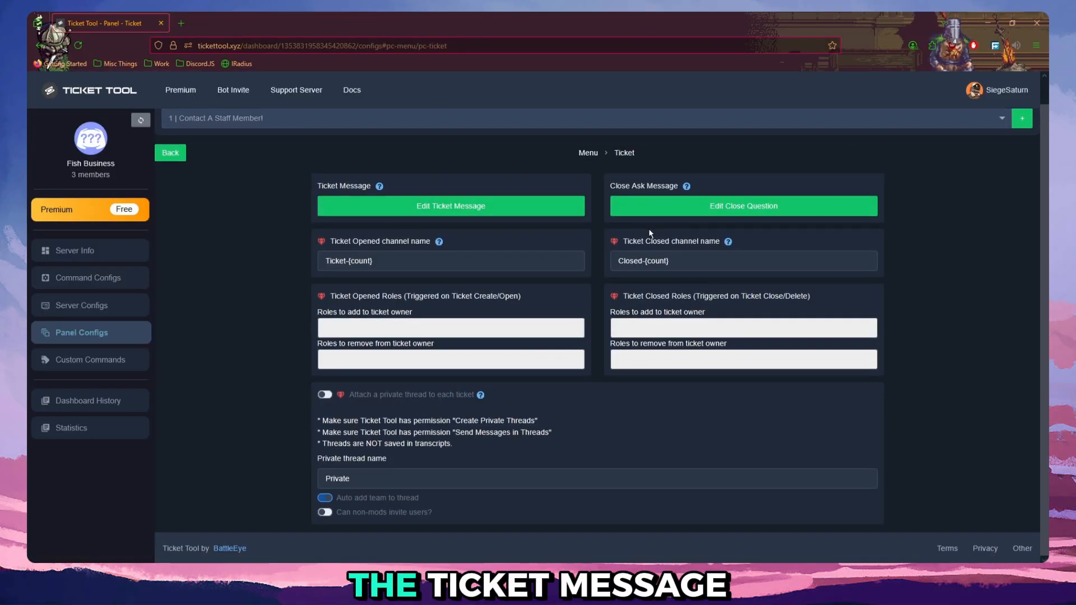
left_click(452, 207)
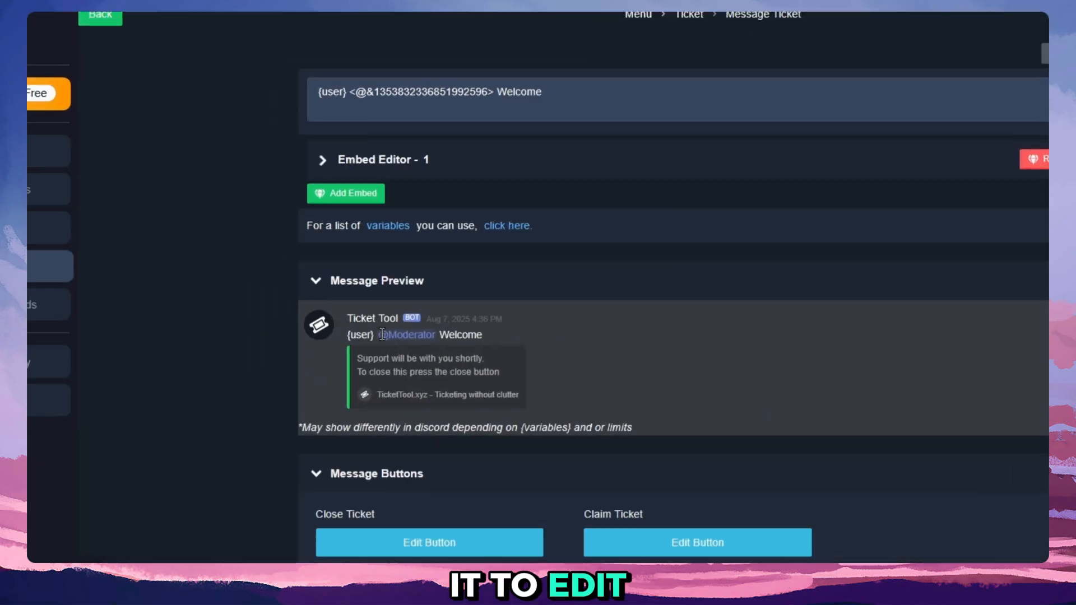
Examine the Moderator mention in the ticket message preview and its role ID in the message text.
left_click_drag(369, 382, 412, 382)
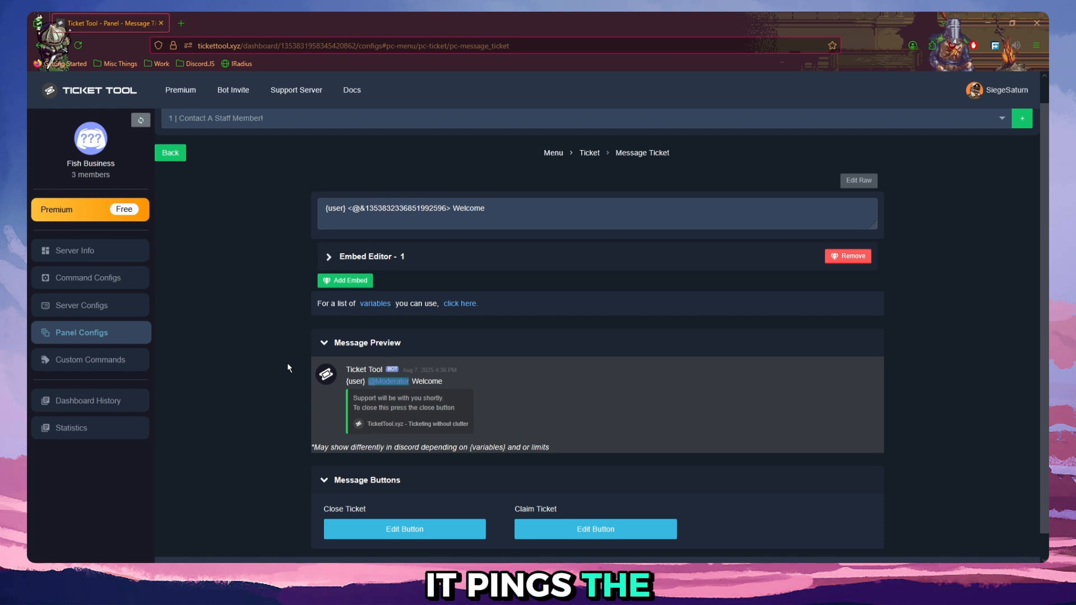
scroll(469, 325, "down", 1)
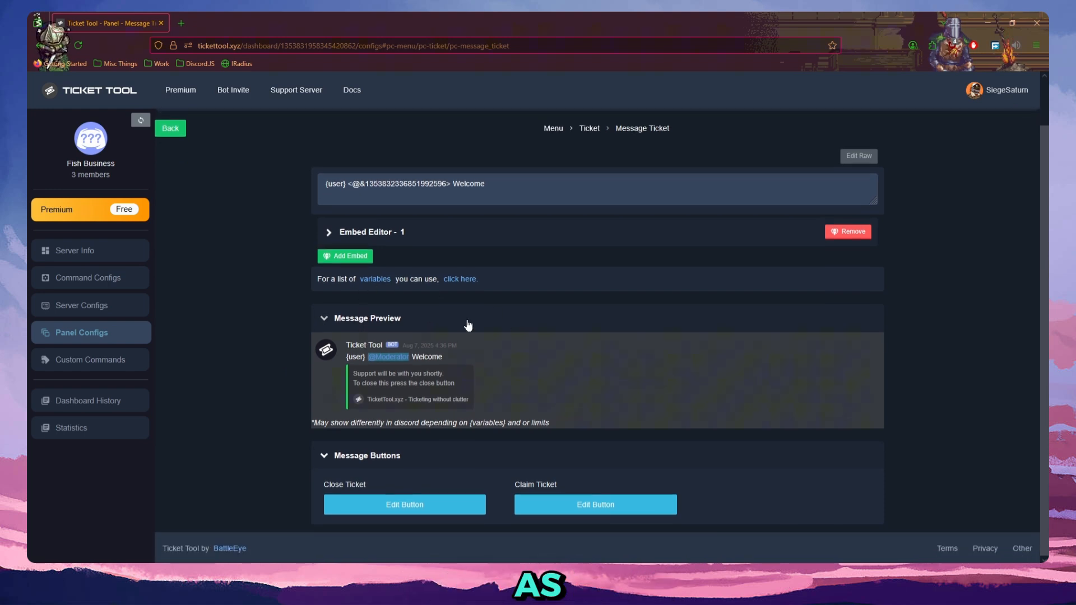
left_click(359, 232)
left_click(359, 232)
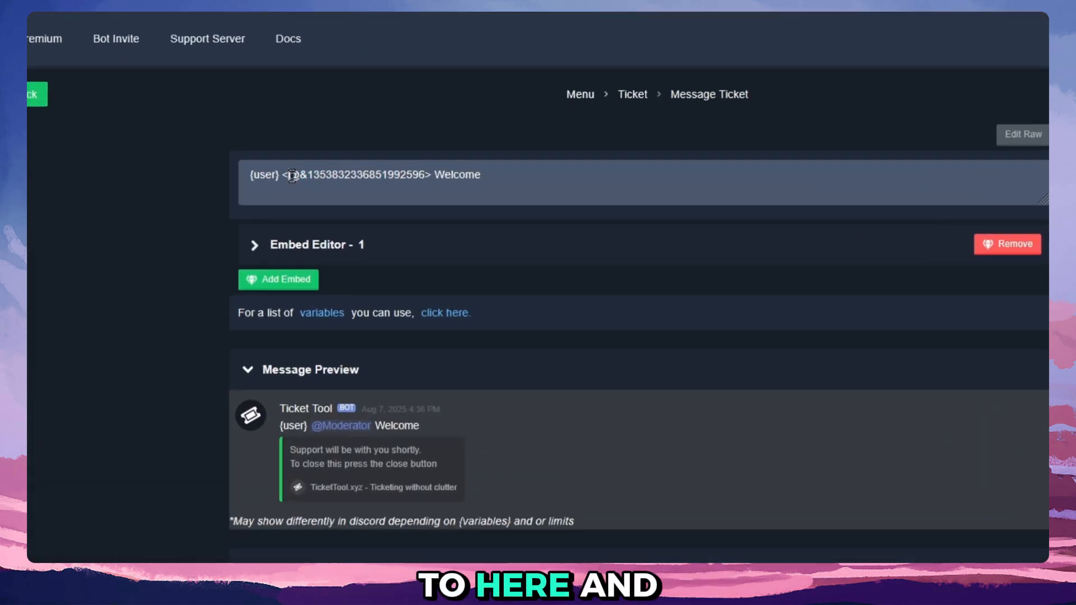
left_click_drag(284, 173, 430, 175)
left_click(332, 175)
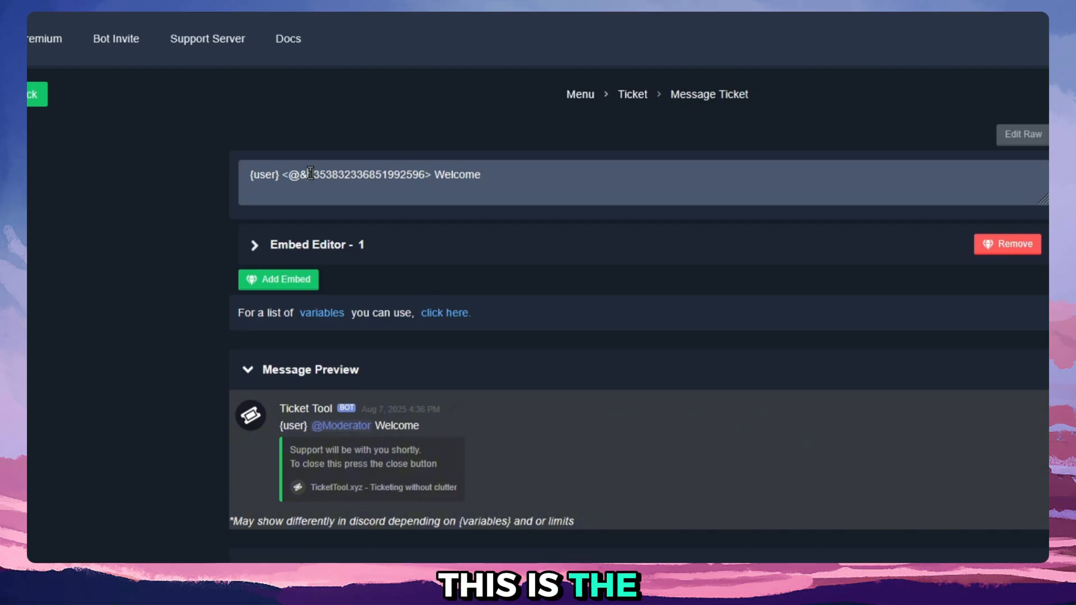
double_click(310, 174)
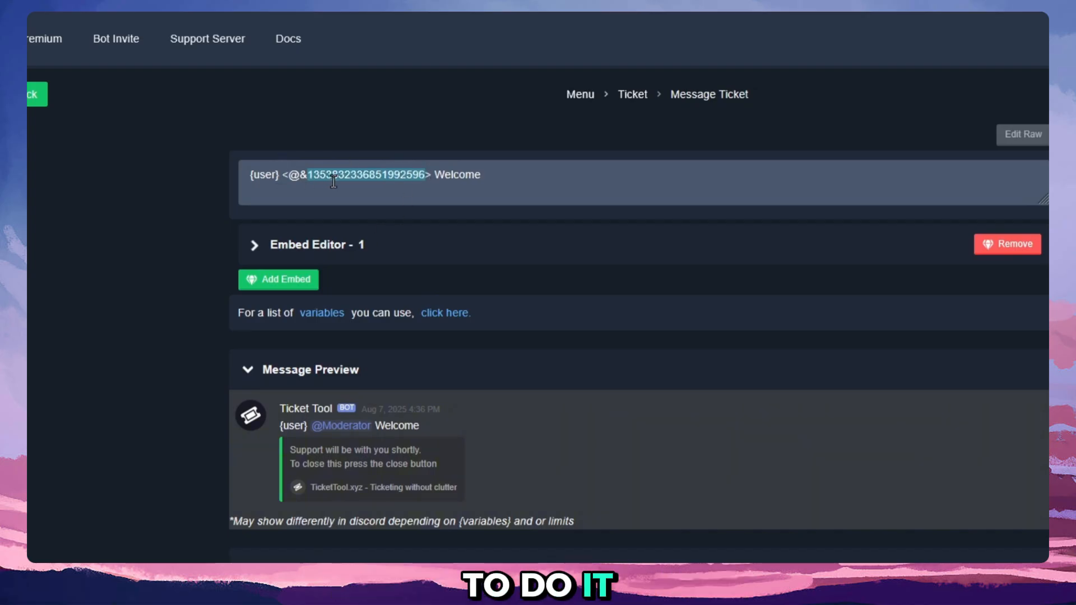
left_click(511, 193)
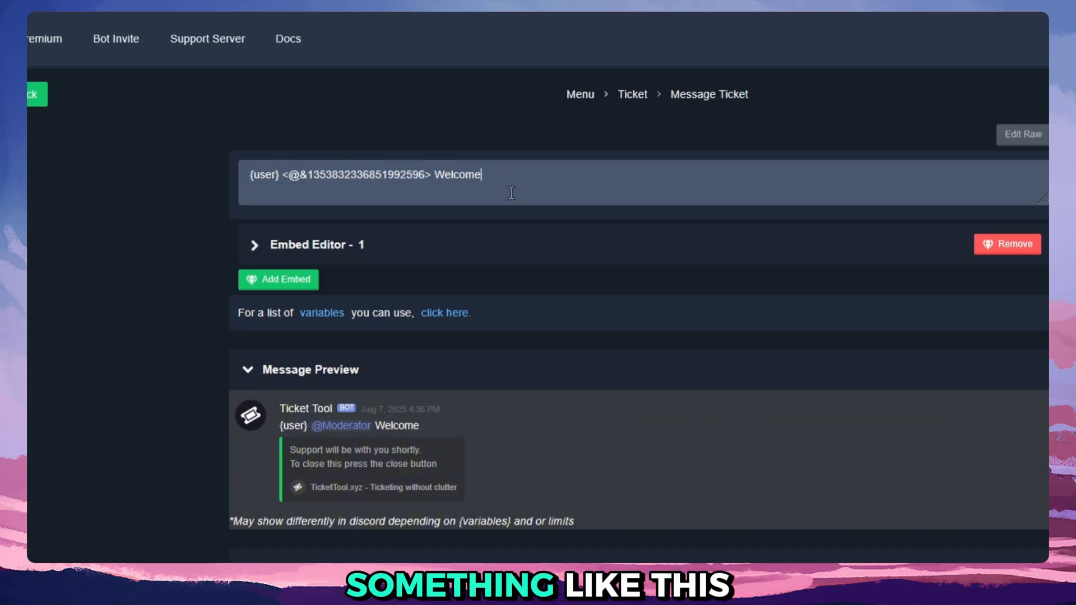
type("{@Mode")
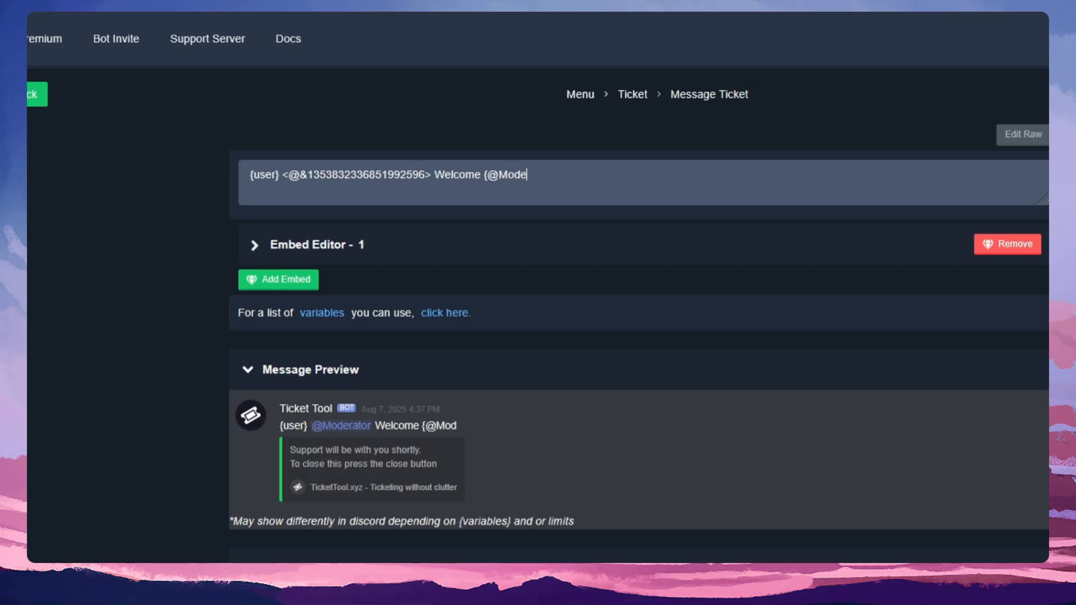
type("rator}")
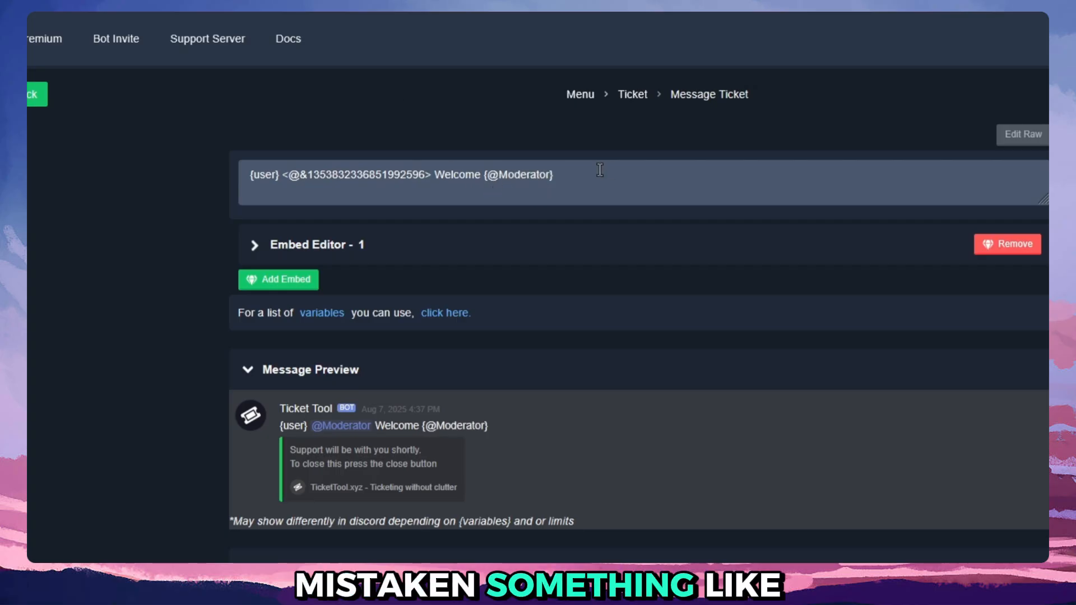
left_click_drag(557, 175, 484, 175)
key("BackSpace")
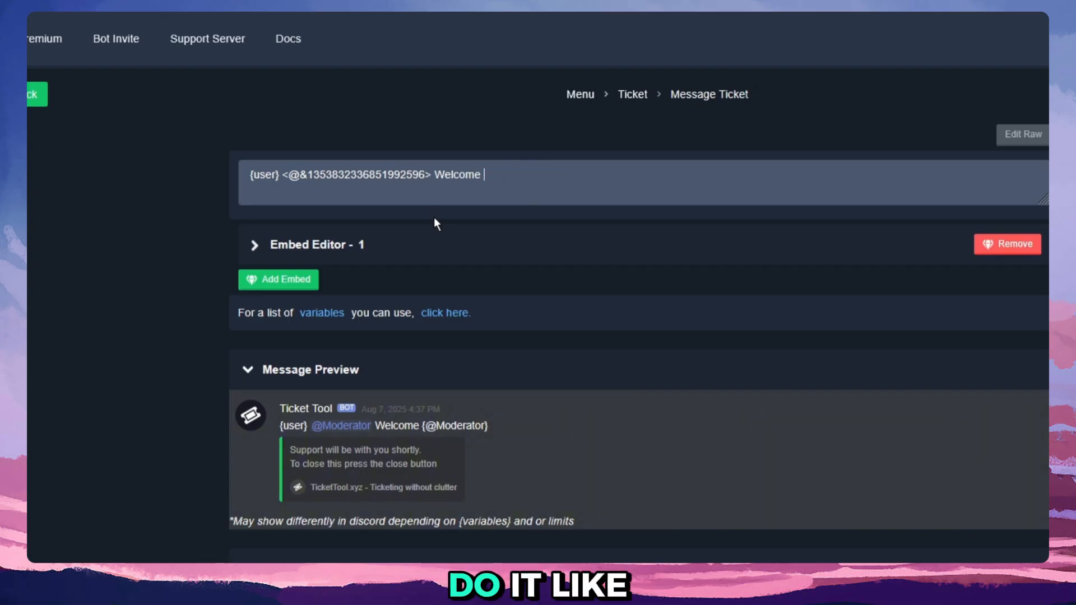
key("BackSpace")
key("BackSpace")
key("BackSpace")
key("BackSpace")
key("BackSpace")
key("BackSpace")
key("BackSpace")
type("Welcome!")
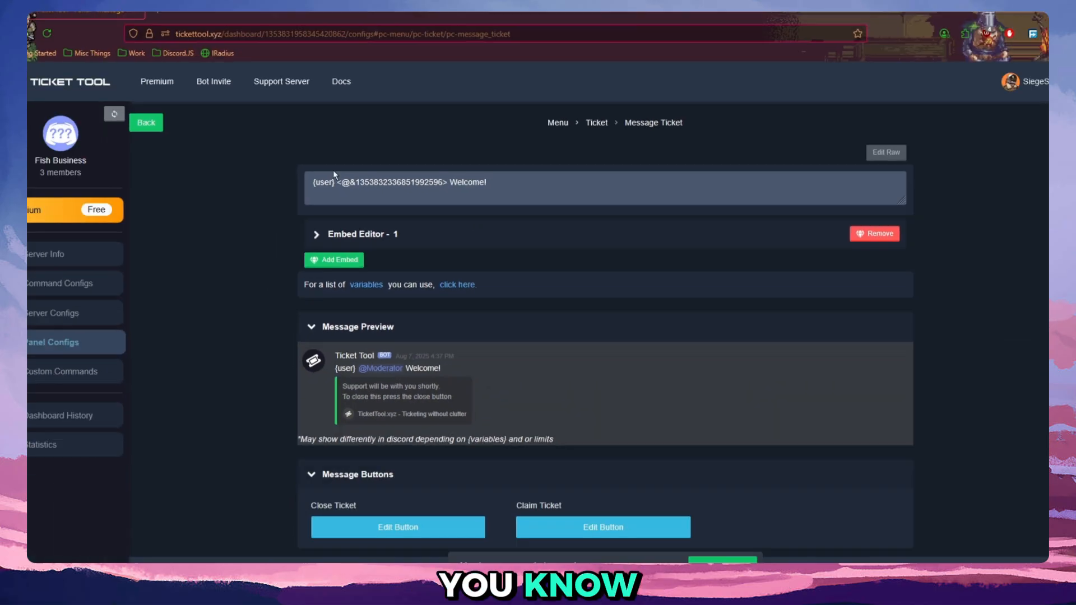
Finish the ticket message text with "Welcome!" after the Moderator mention, save it and return to the Ticket options.
left_click_drag(289, 175, 450, 178)
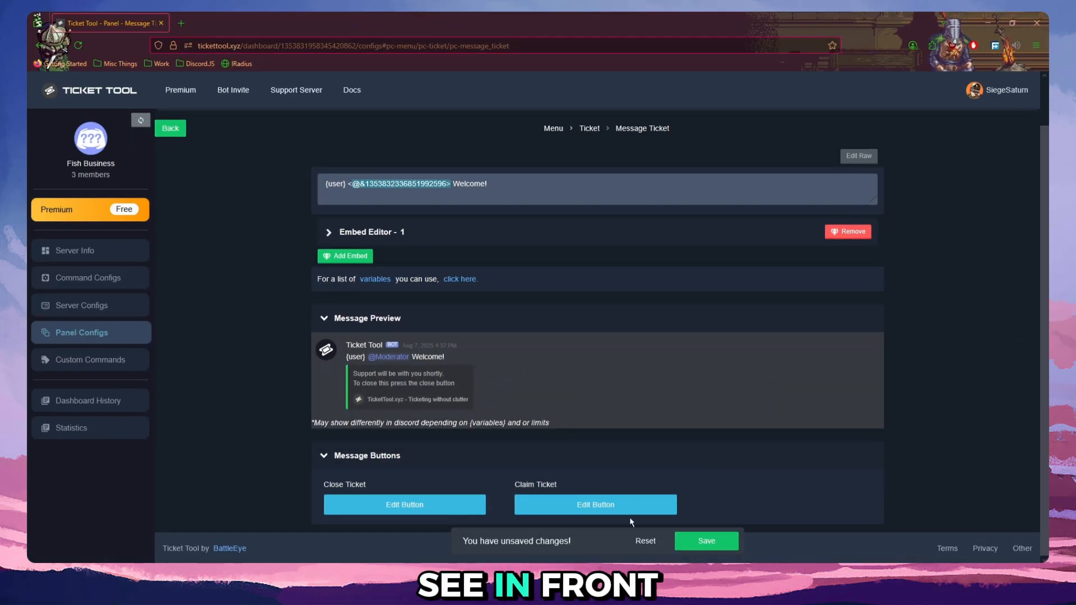
left_click(710, 543)
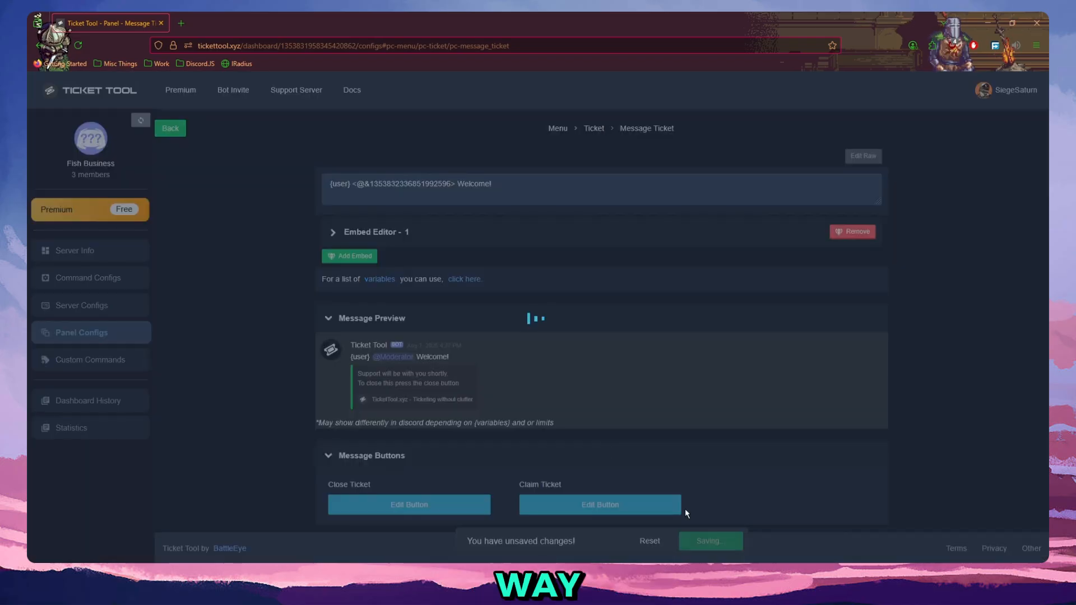
left_click(166, 130)
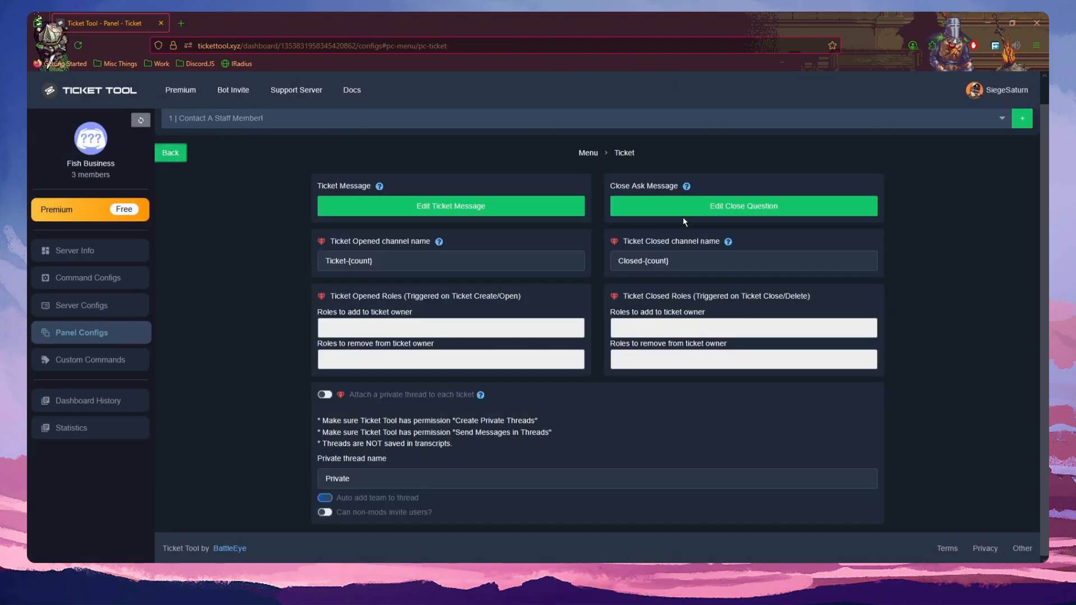
Examine the close question message and its text, then return to the panel's main configuration menu.
left_click(683, 213)
left_click_drag(493, 233, 319, 231)
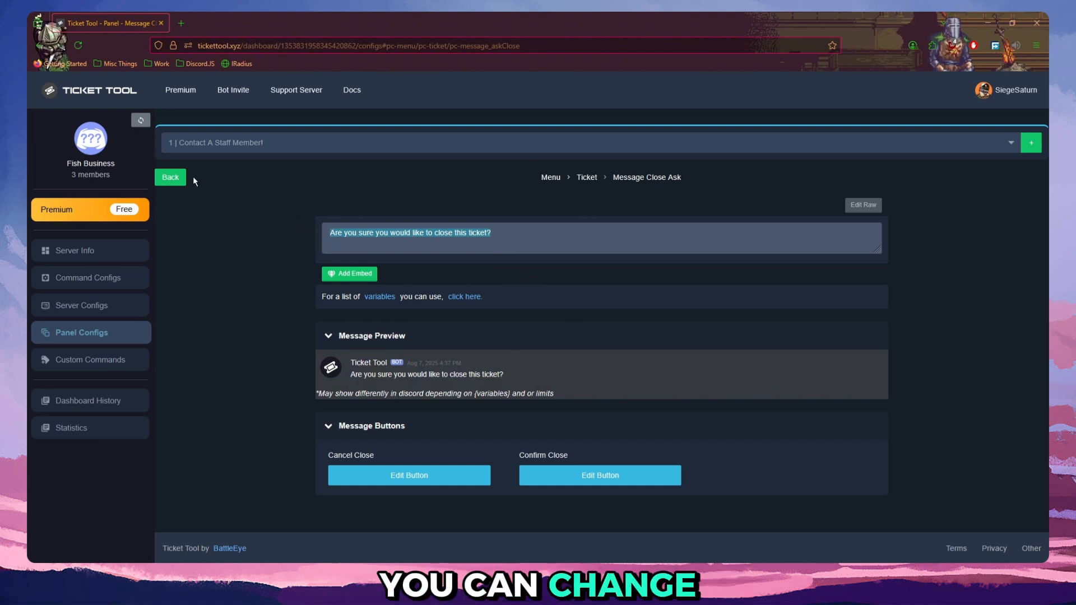
left_click(175, 178)
left_click(170, 178)
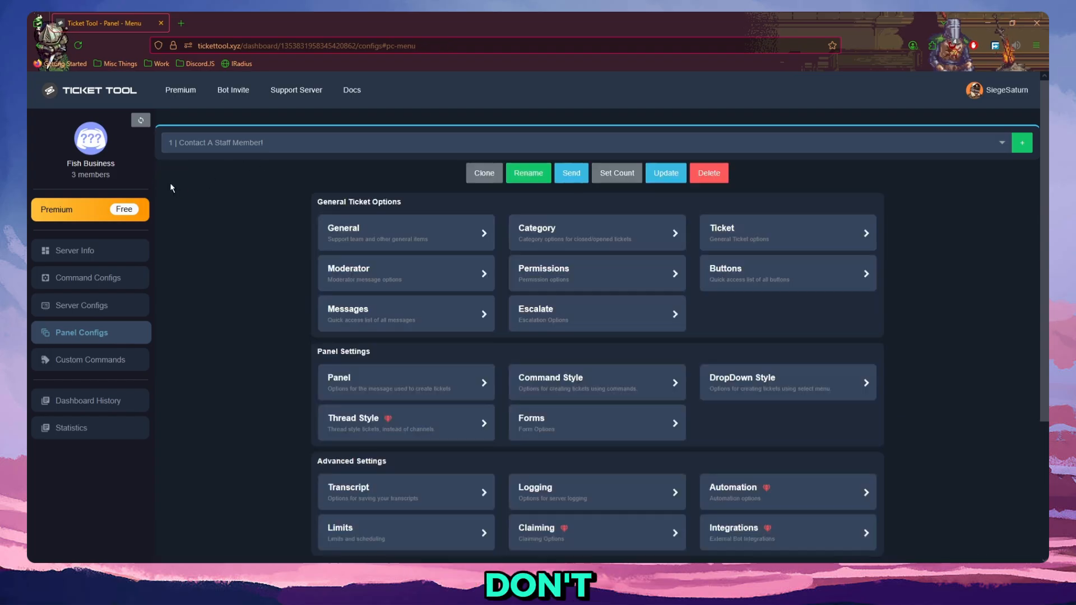
Examine the Moderator Message and the Delete Message in the panel's Moderator options.
left_click(385, 287)
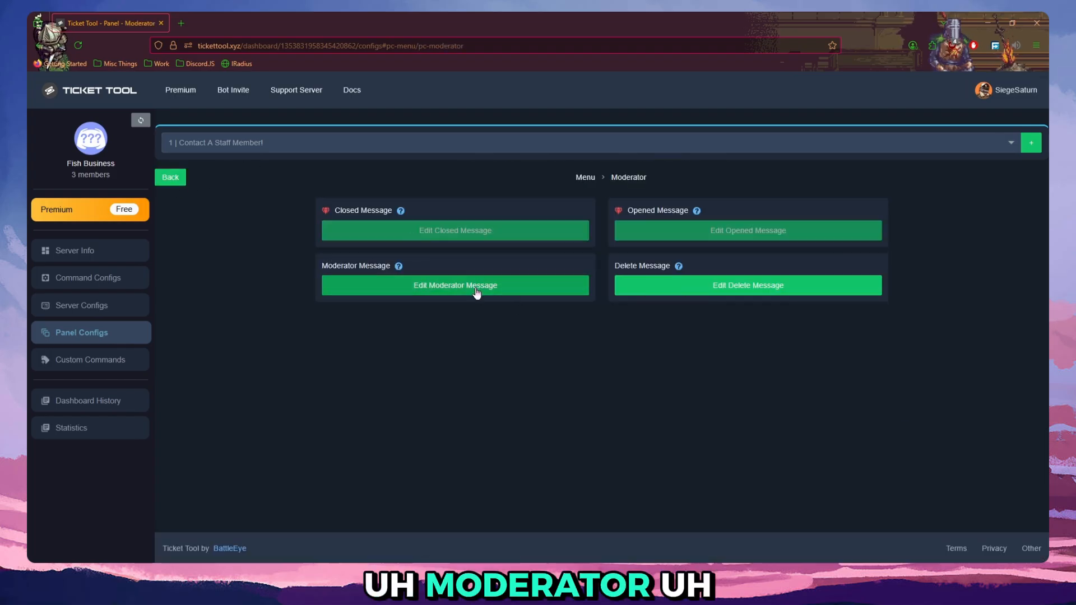
left_click(372, 286)
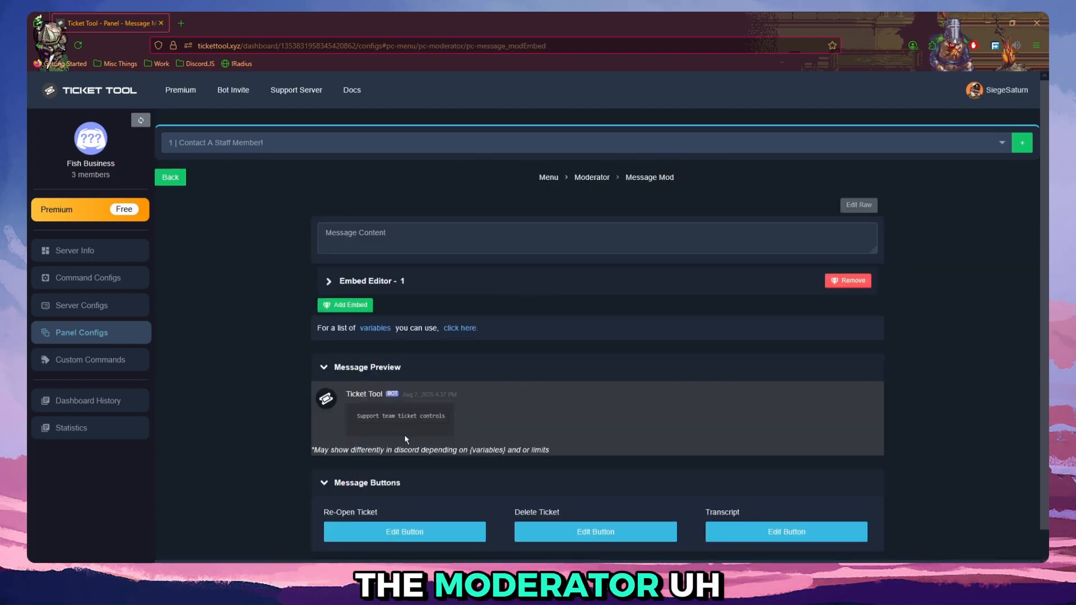
left_click(170, 177)
left_click(723, 289)
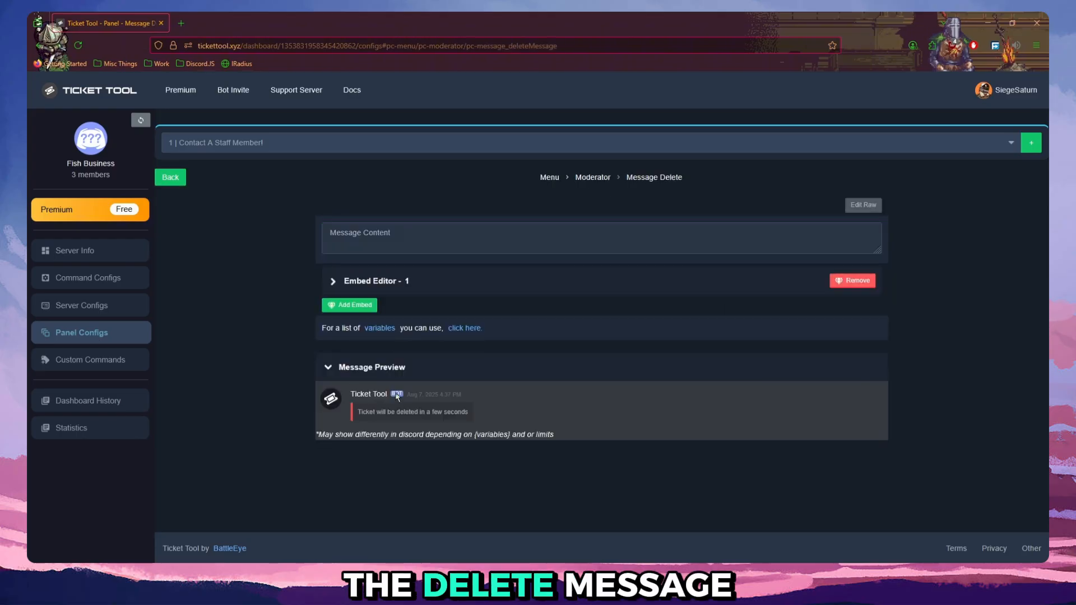
left_click(172, 178)
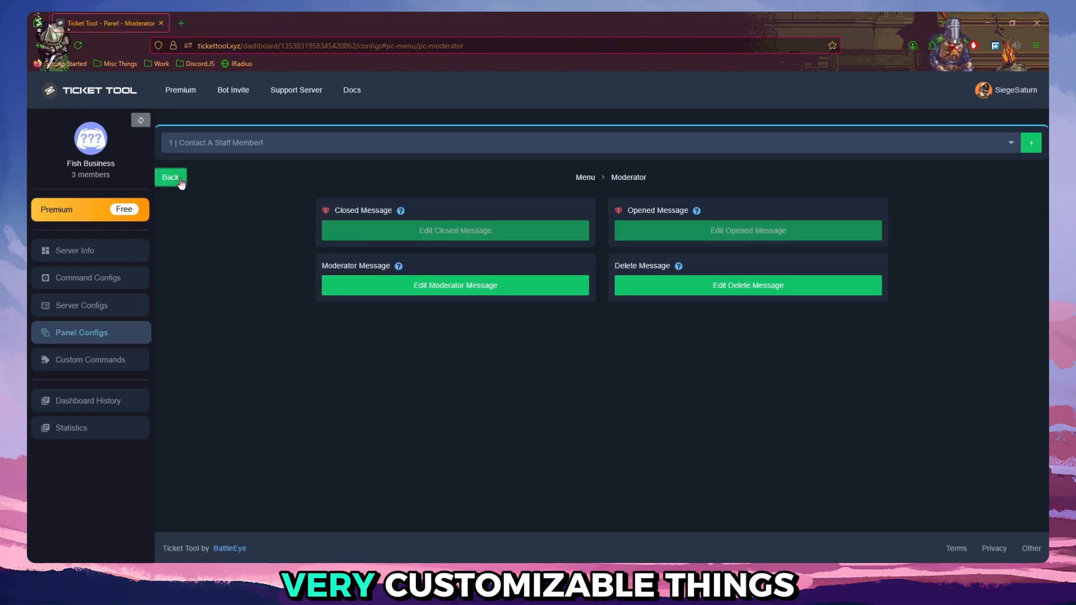
left_click(172, 177)
Examine the Escalate options, including the list of panels allowed for the /escalate command.
left_click(644, 315)
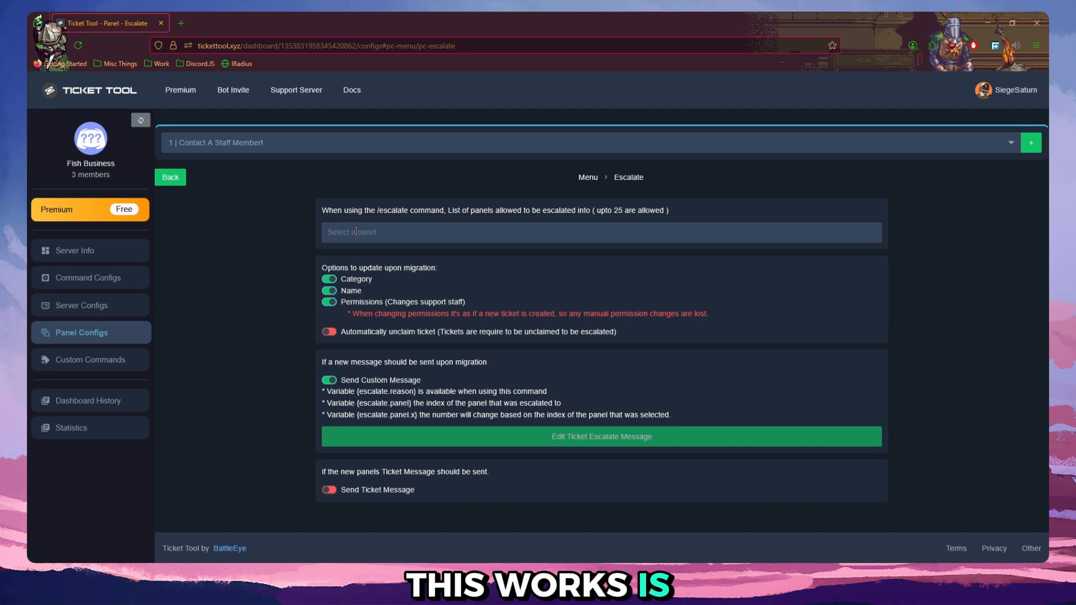
left_click(356, 232)
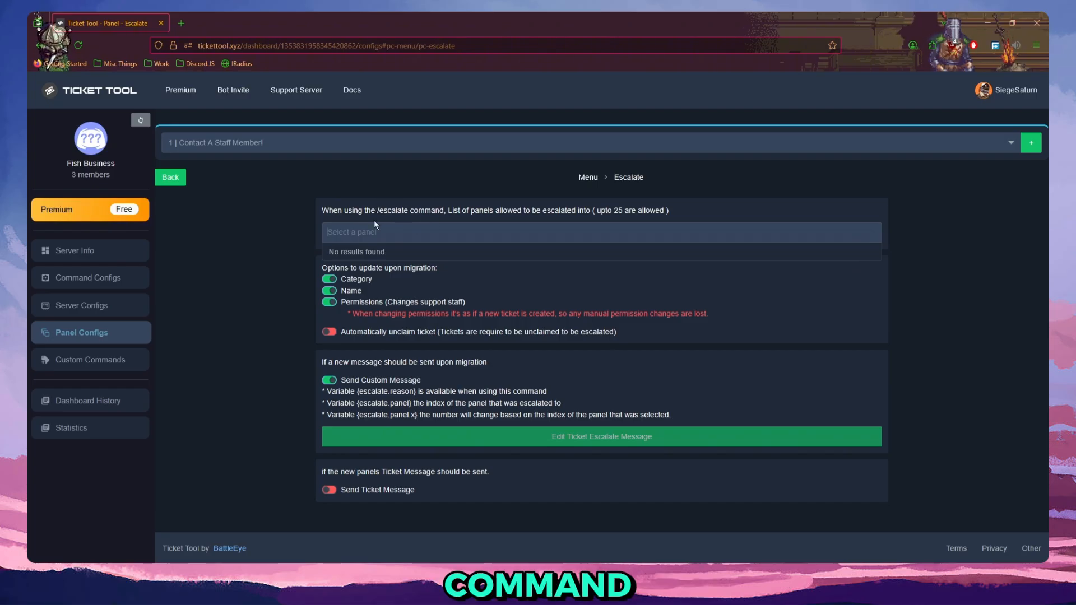
left_click(349, 285)
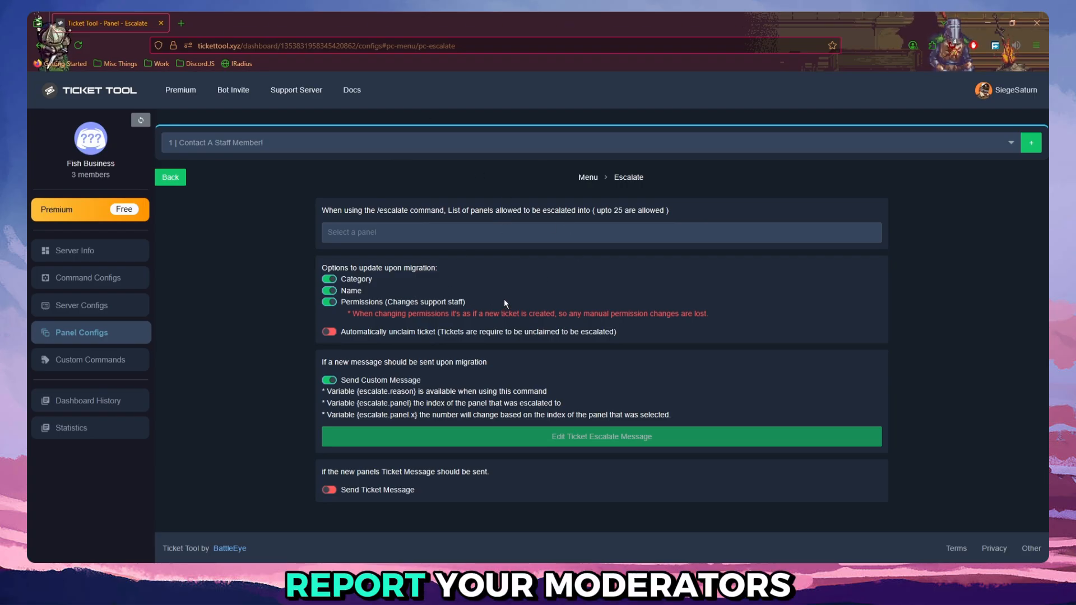
left_click(170, 179)
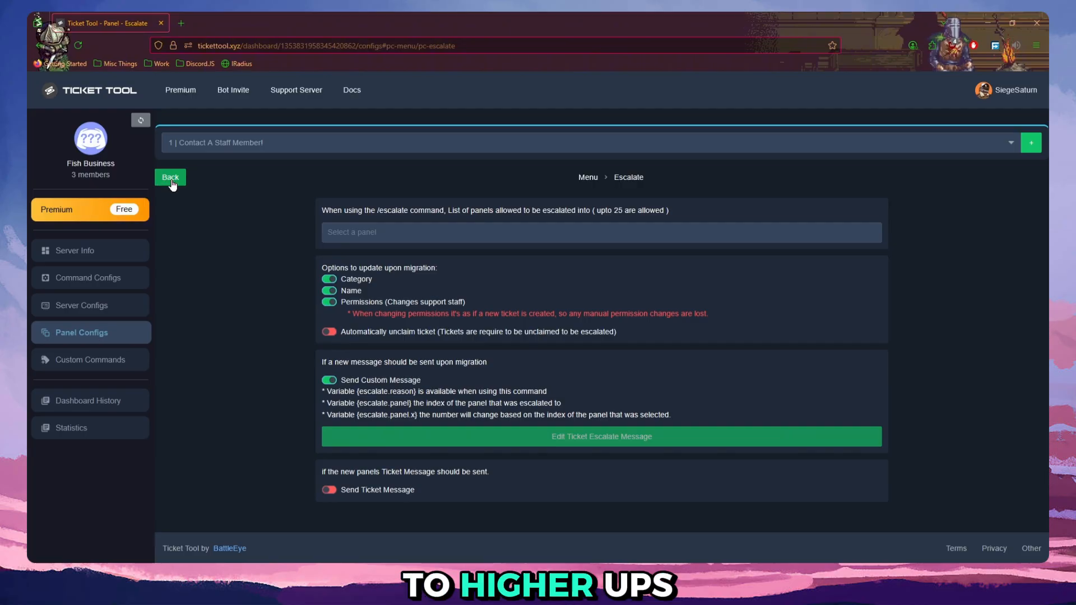
Examine the Attached Panels selection in the Panel settings and the Command Style ticket creation options.
scroll(370, 224, "down", 3)
left_click(380, 212)
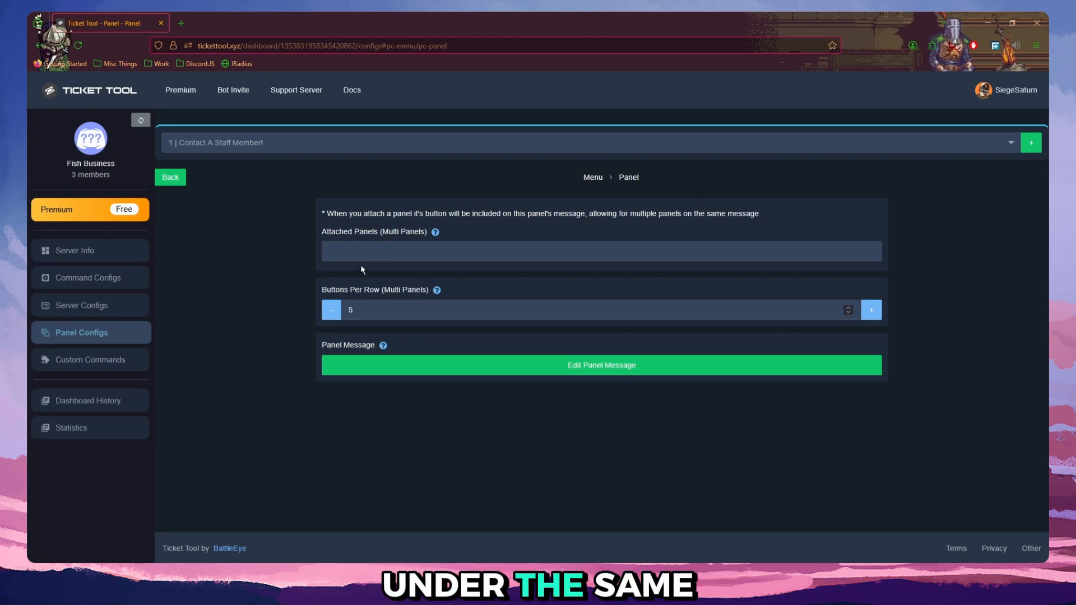
left_click(532, 246)
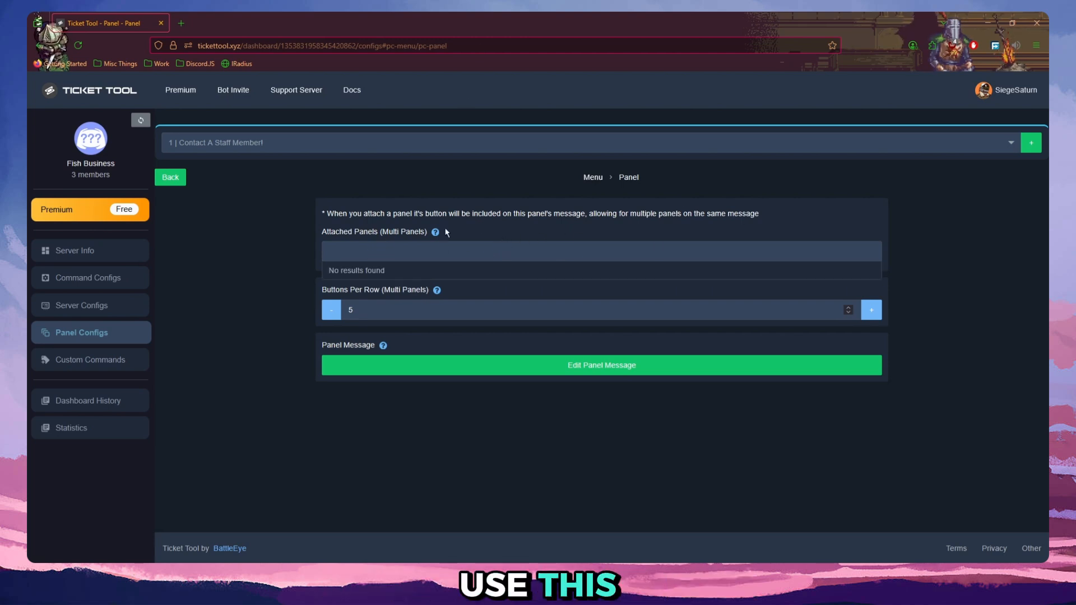
left_click(173, 177)
left_click(634, 399)
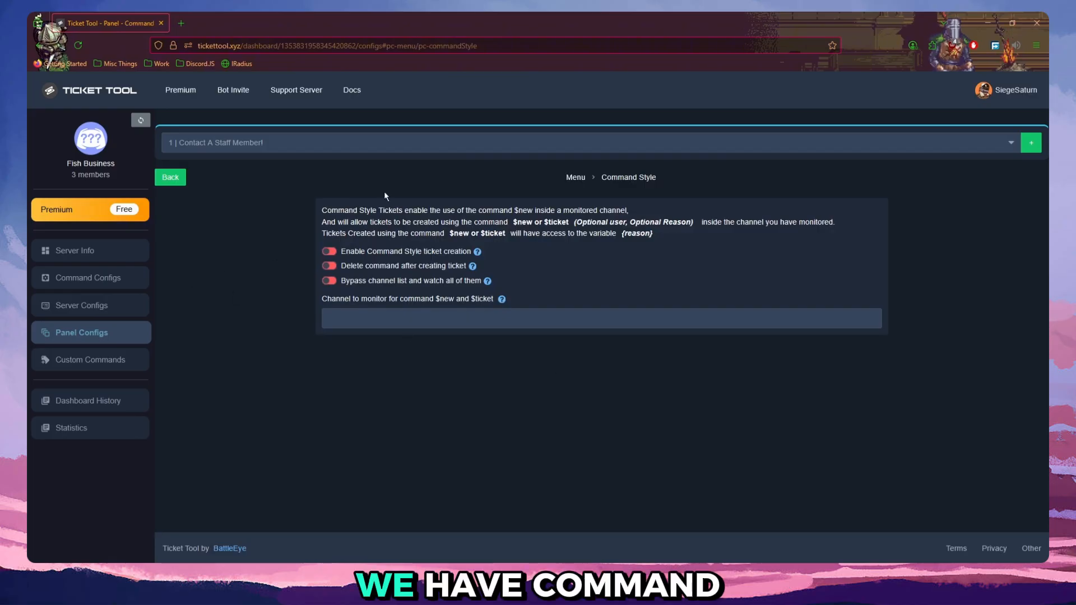
left_click(174, 178)
Examine the ticket creation form's title, question title and question placeholder in the Forms settings.
scroll(866, 210, "down", 3)
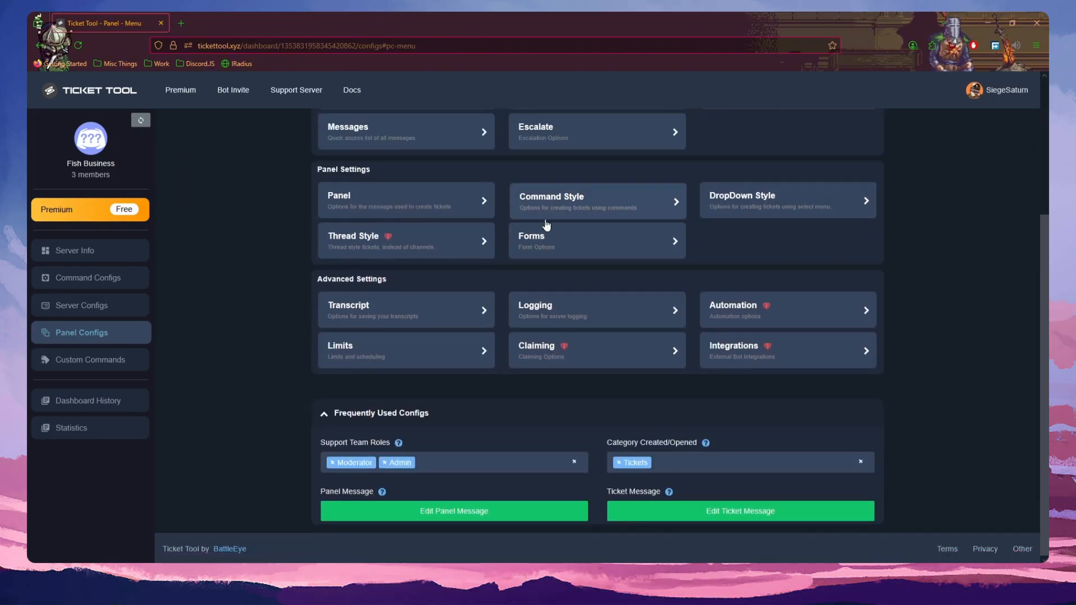
left_click(602, 248)
left_click(446, 302)
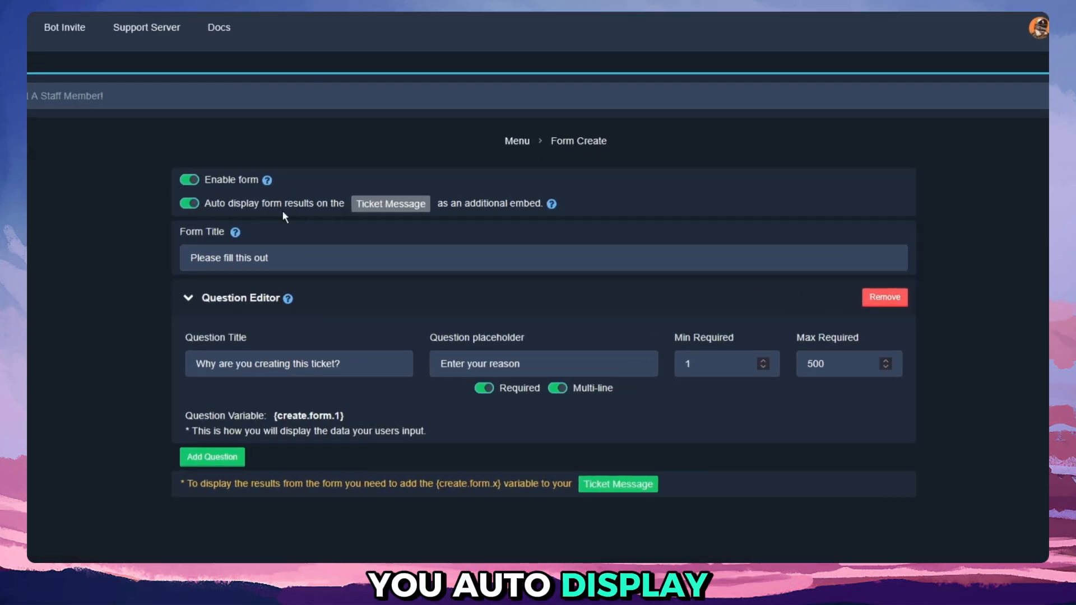
left_click_drag(265, 261, 190, 239)
left_click_drag(342, 364, 194, 355)
left_click_drag(527, 362, 476, 356)
left_click(446, 356)
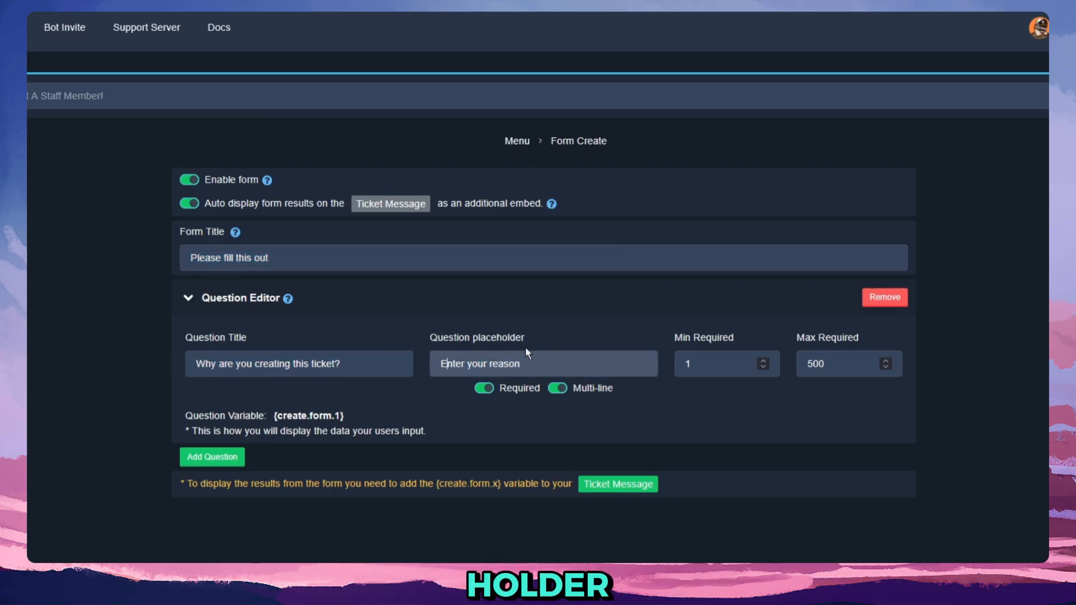
left_click_drag(539, 366, 448, 367)
left_click(447, 367)
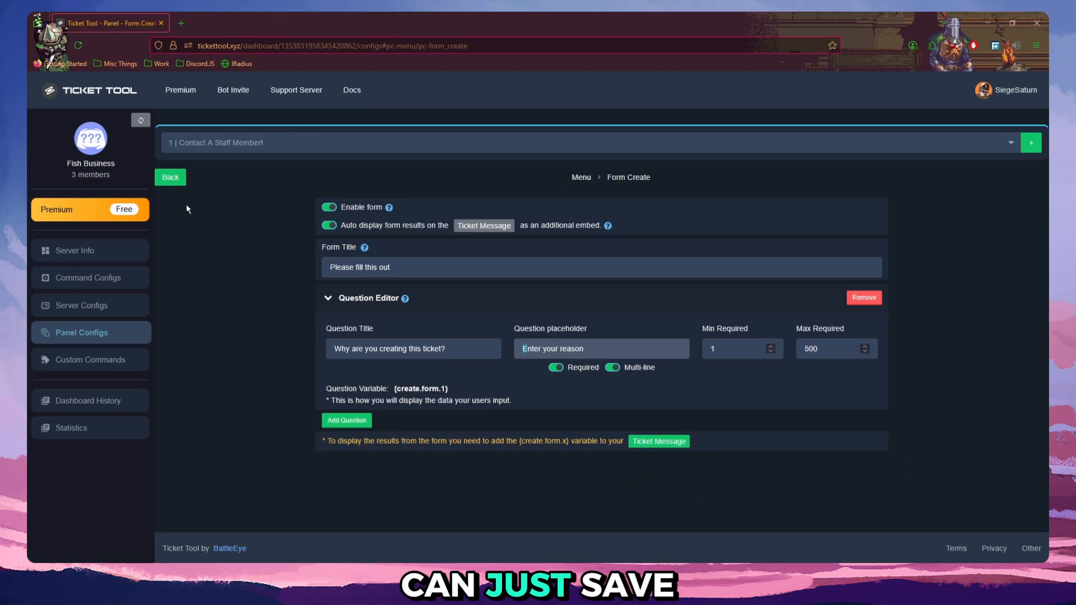
left_click(165, 179)
Open the Transcript settings, then switch to Discord and create a text channel named ticket-transcripts in the Tickets category.
scroll(616, 337, "down", 2)
left_click(370, 319)
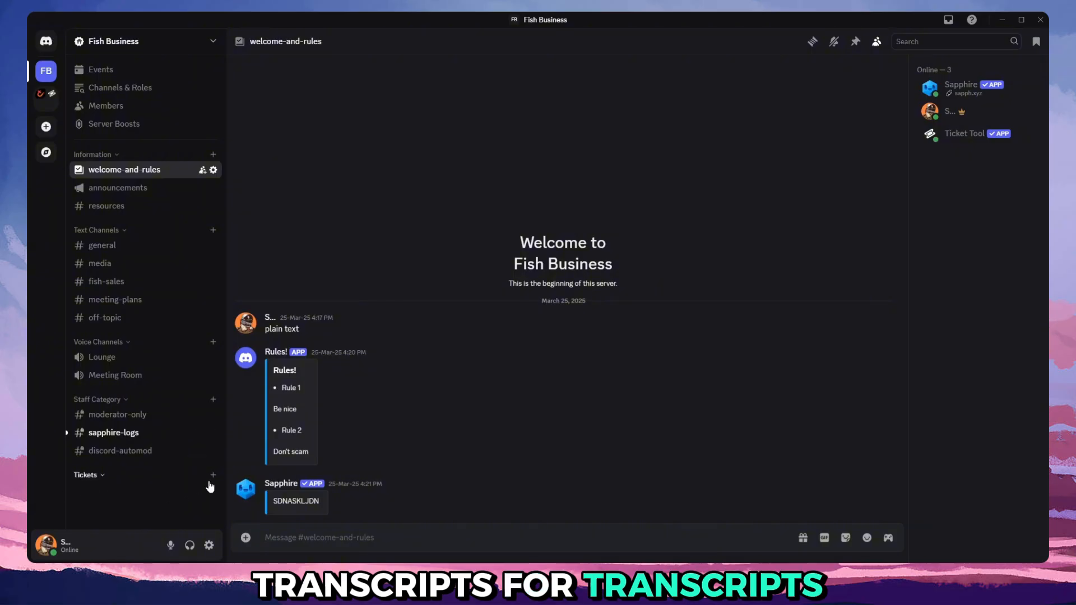
left_click(213, 475)
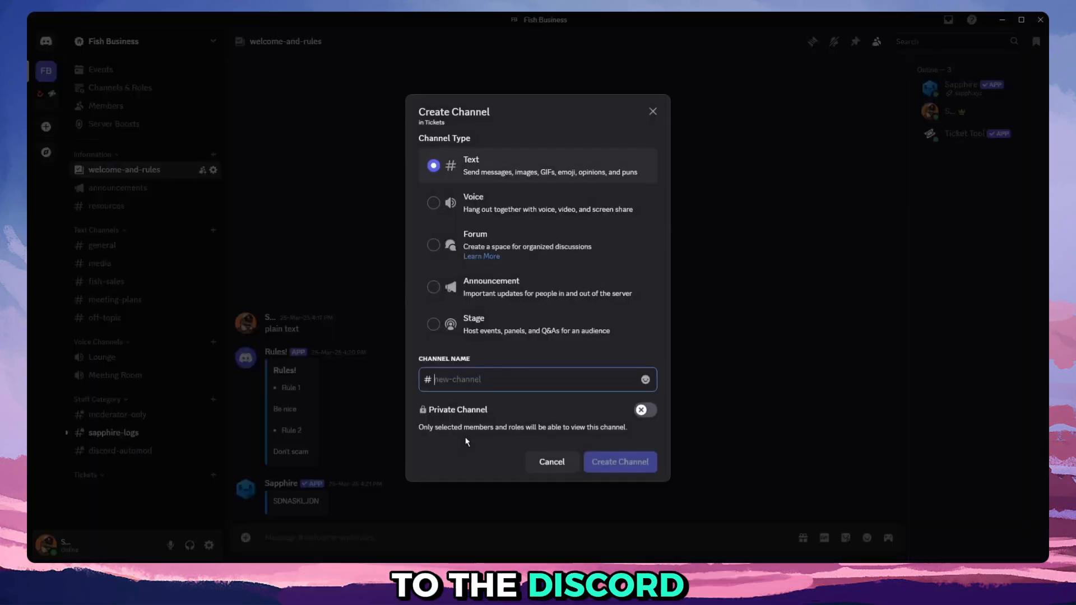
type("ticke")
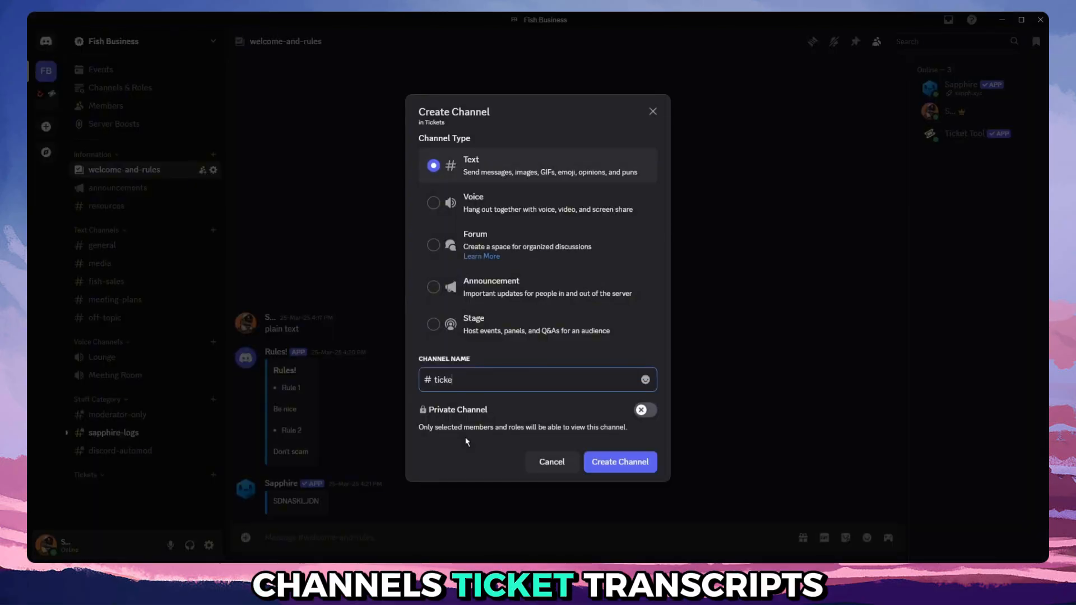
type("t-transcripts")
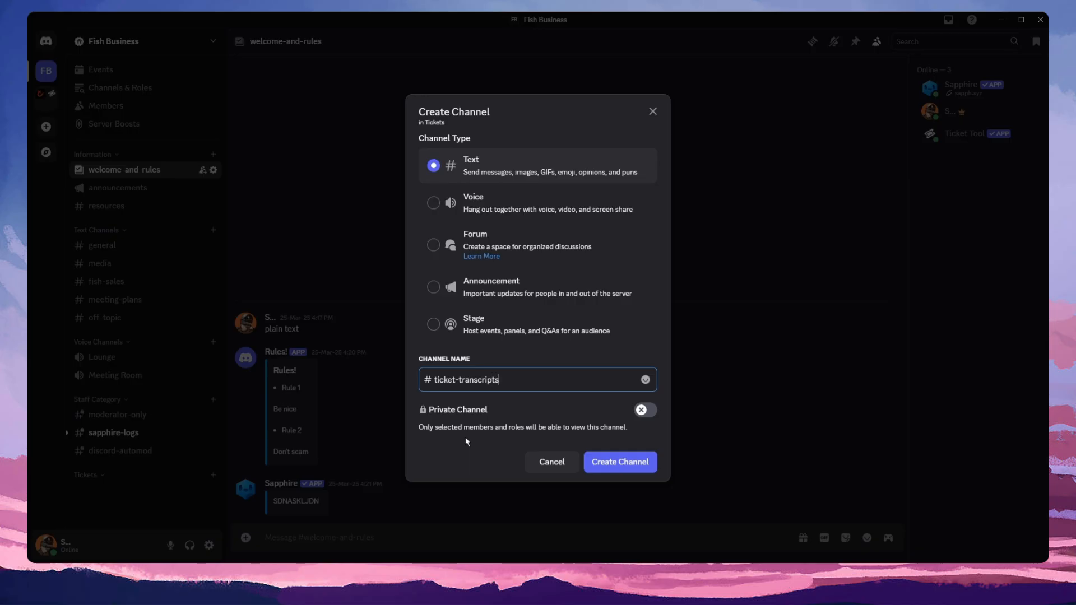
left_click(588, 453)
Create a second text channel named ticket-logs in the Tickets category.
left_click(213, 475)
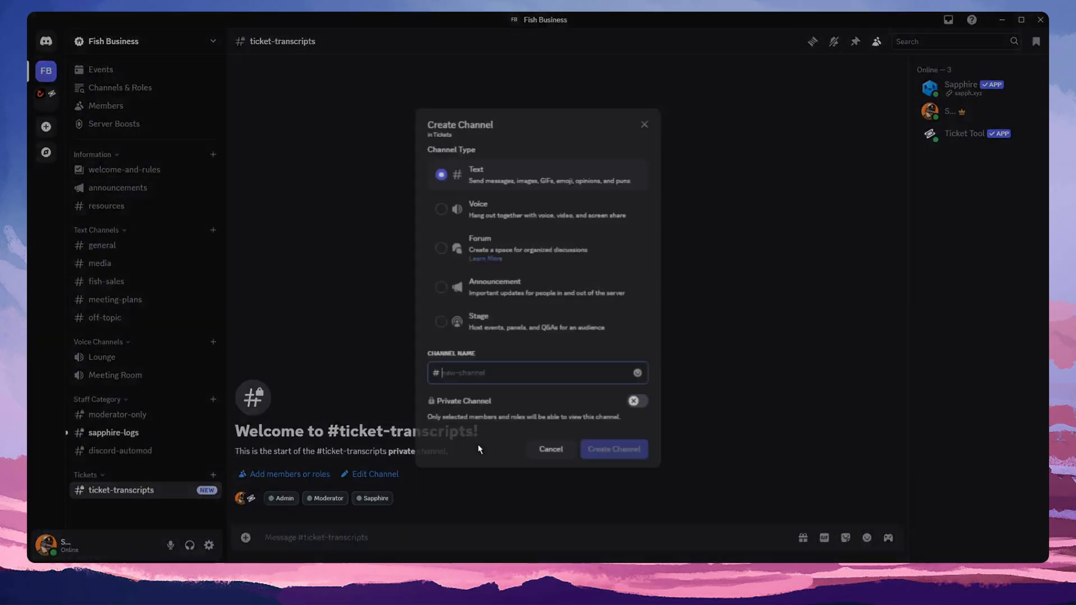
type("ticket-logs")
key("Return")
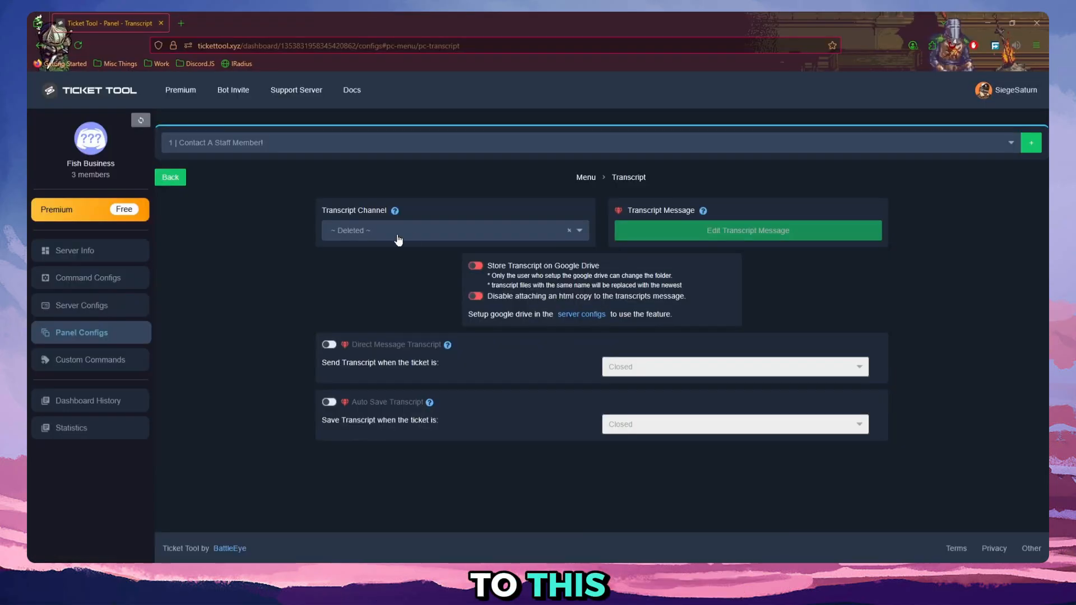
Switch back to Ticket Tool, refresh the server data, set the Transcript Channel to ticket-transcripts and save.
left_click(443, 232)
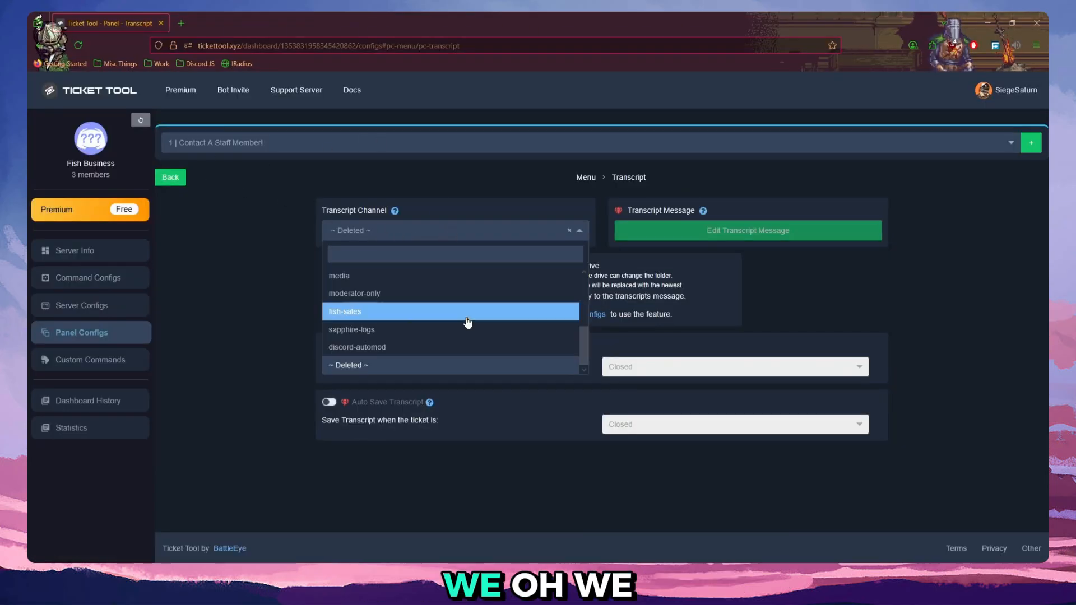
left_click(141, 122)
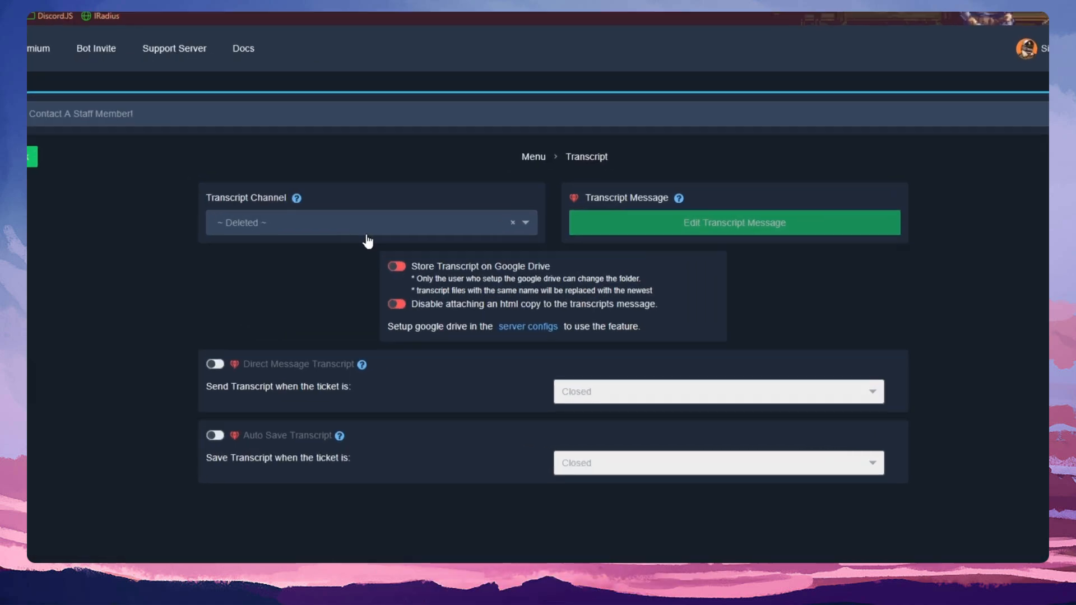
left_click(457, 235)
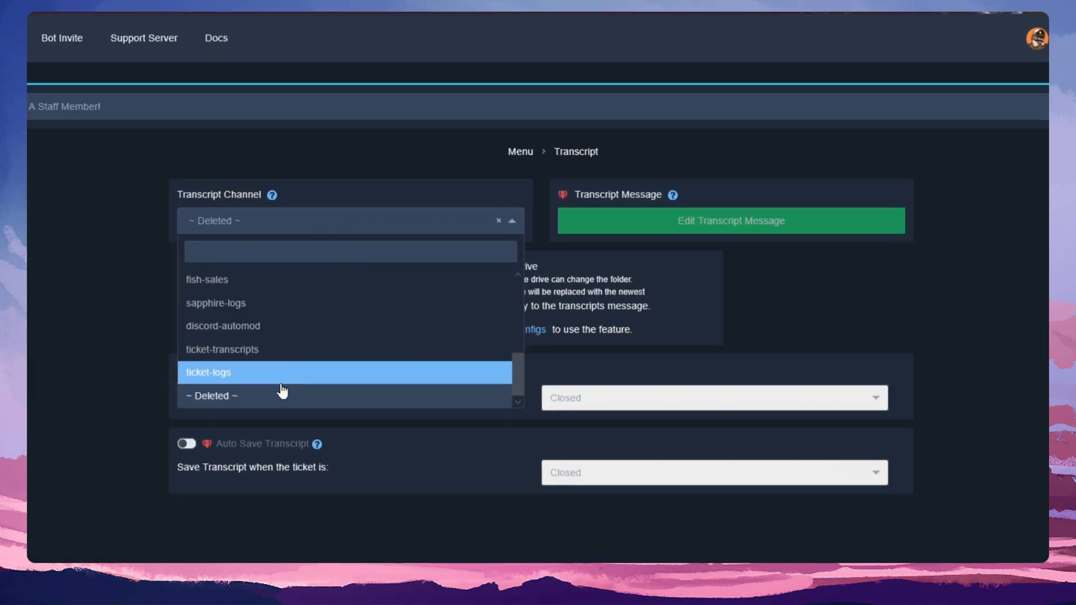
left_click(278, 356)
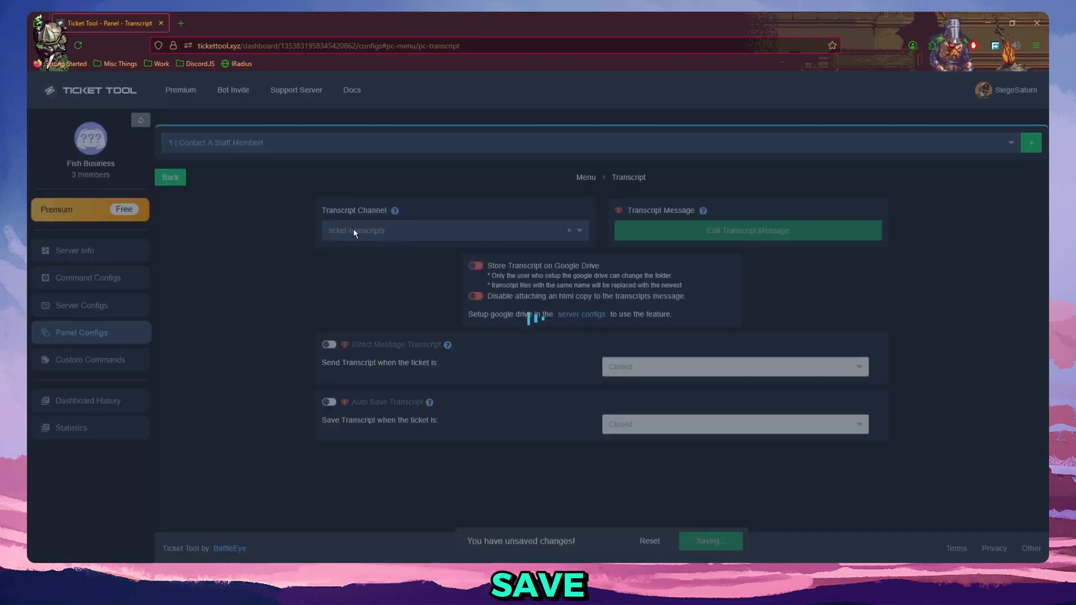
left_click(171, 177)
Set the panel's Logging Channel to ticket-logs, save, and return to the main configuration menu.
left_click(583, 425)
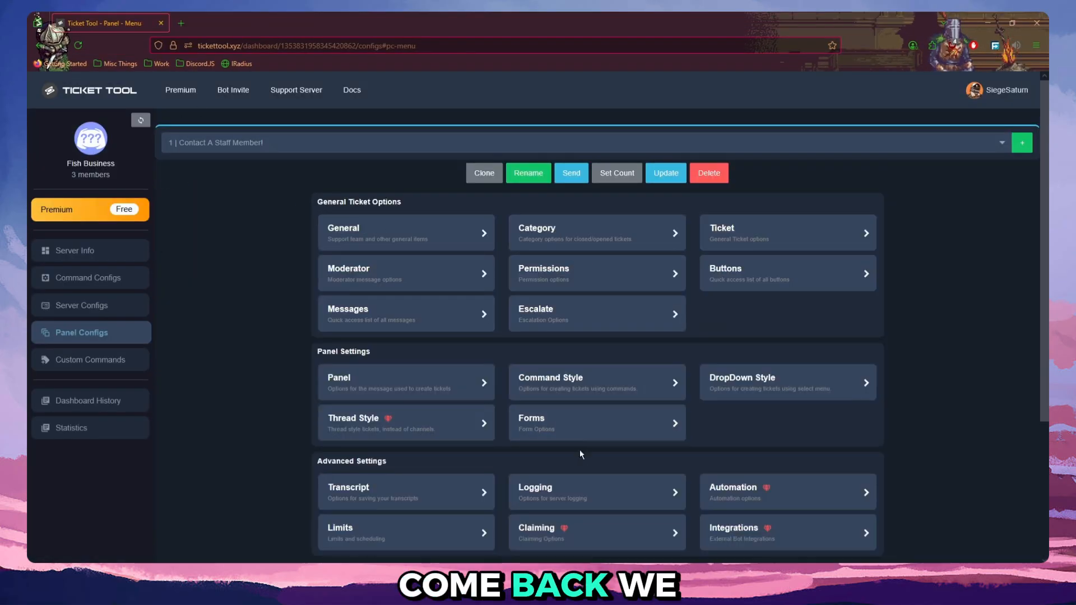
left_click(589, 236)
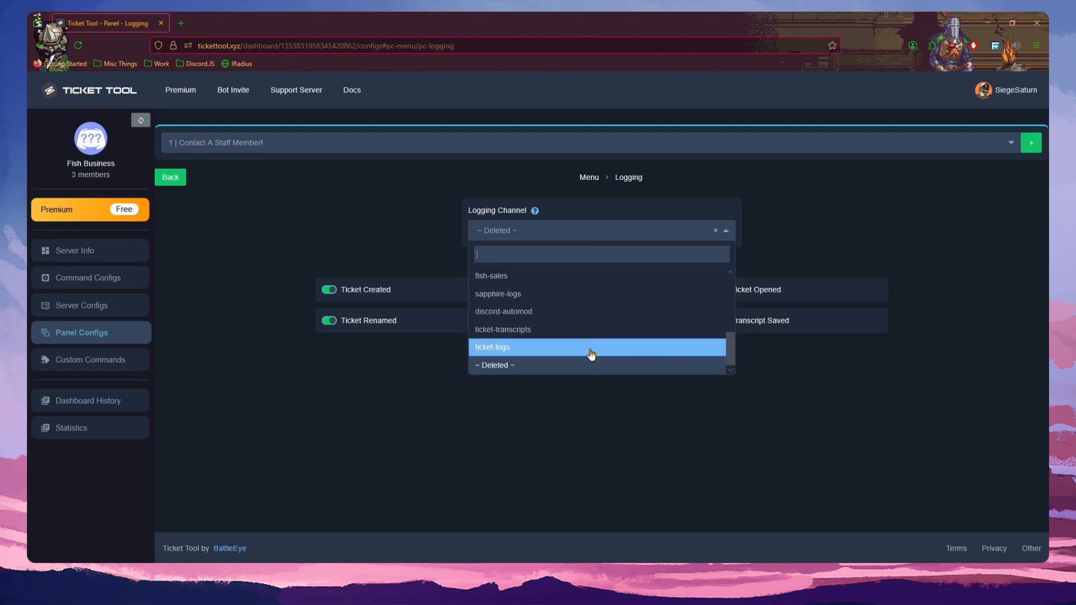
left_click(579, 350)
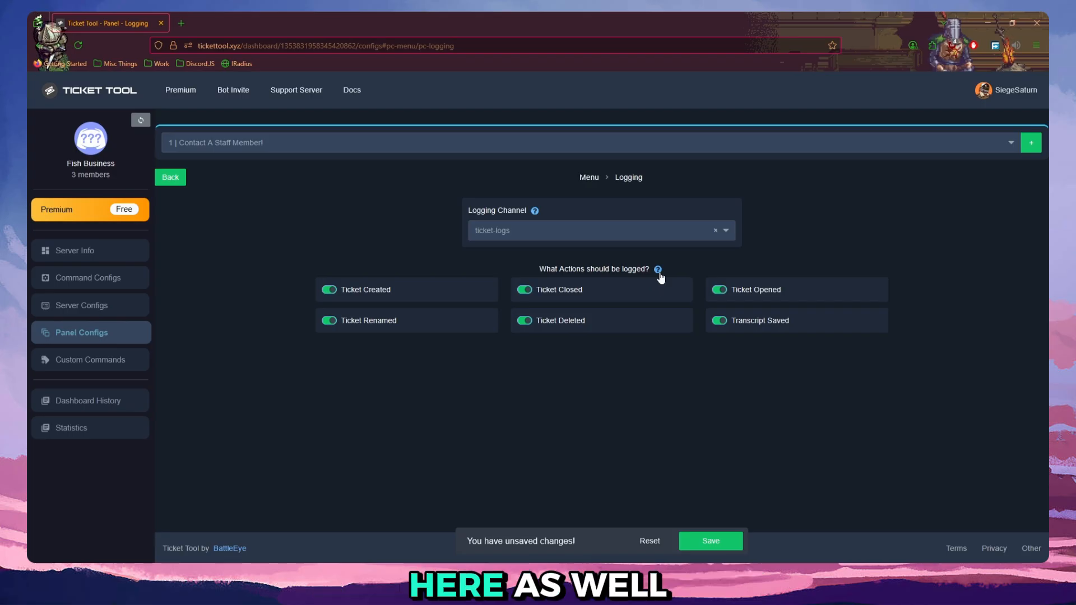
left_click(704, 550)
left_click(178, 178)
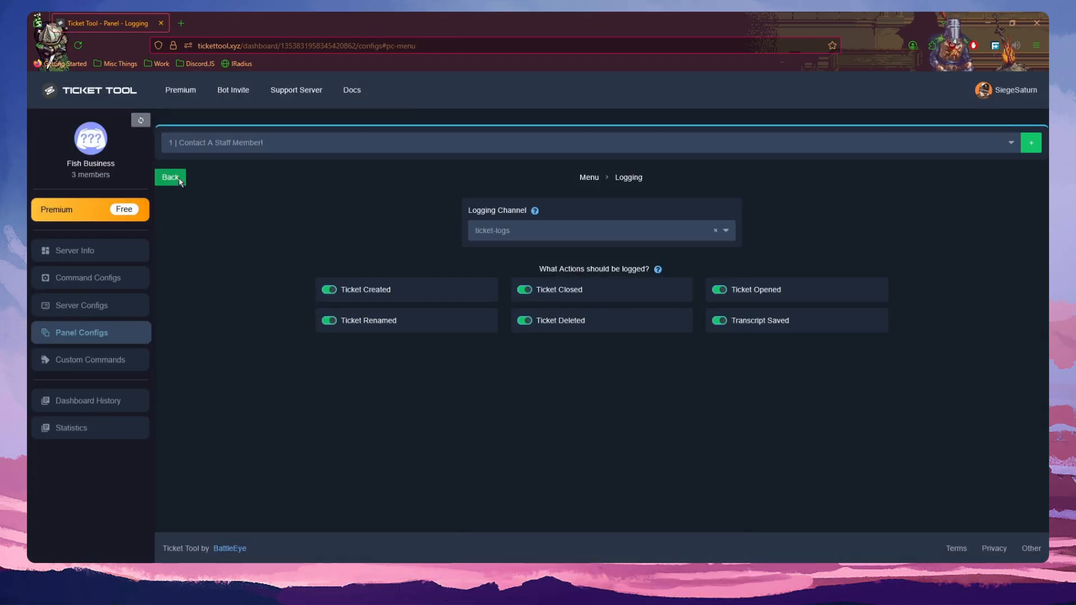
scroll(813, 342, "down", 4)
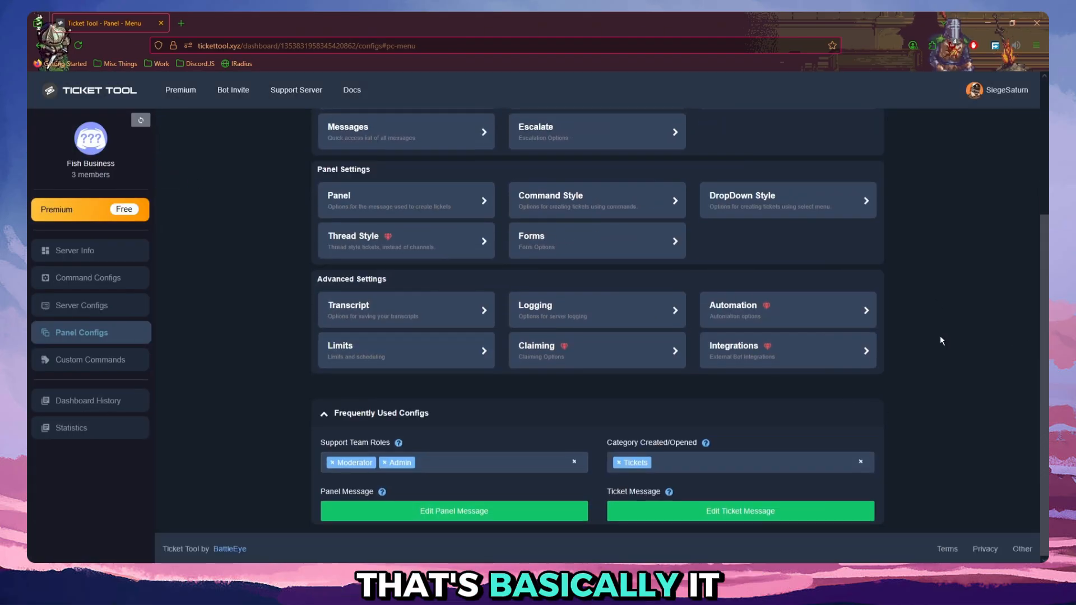
scroll(677, 221, "up", 4)
left_click(571, 172)
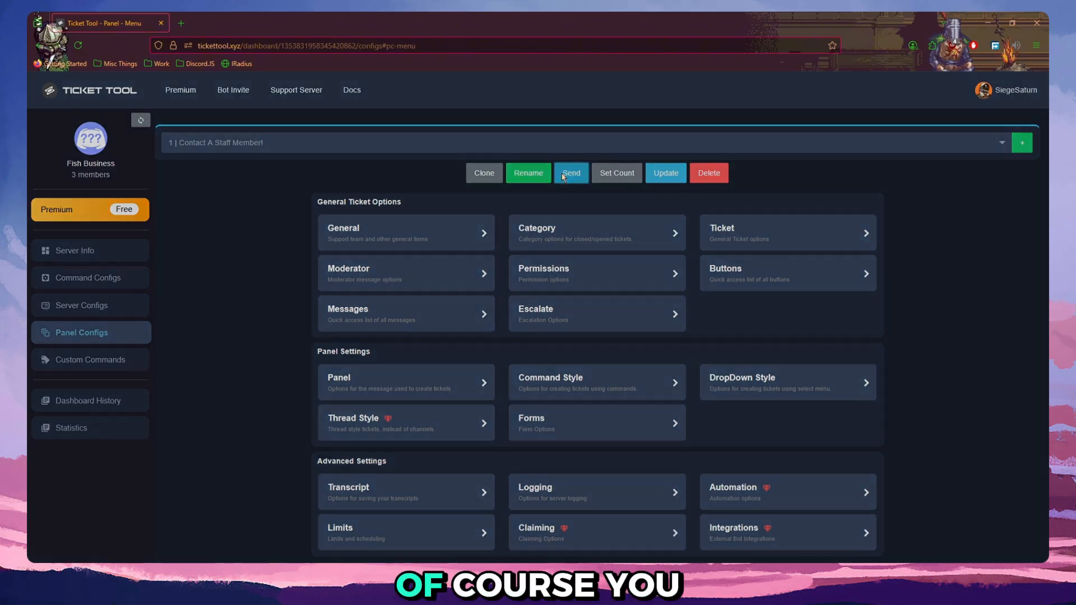
left_click(515, 352)
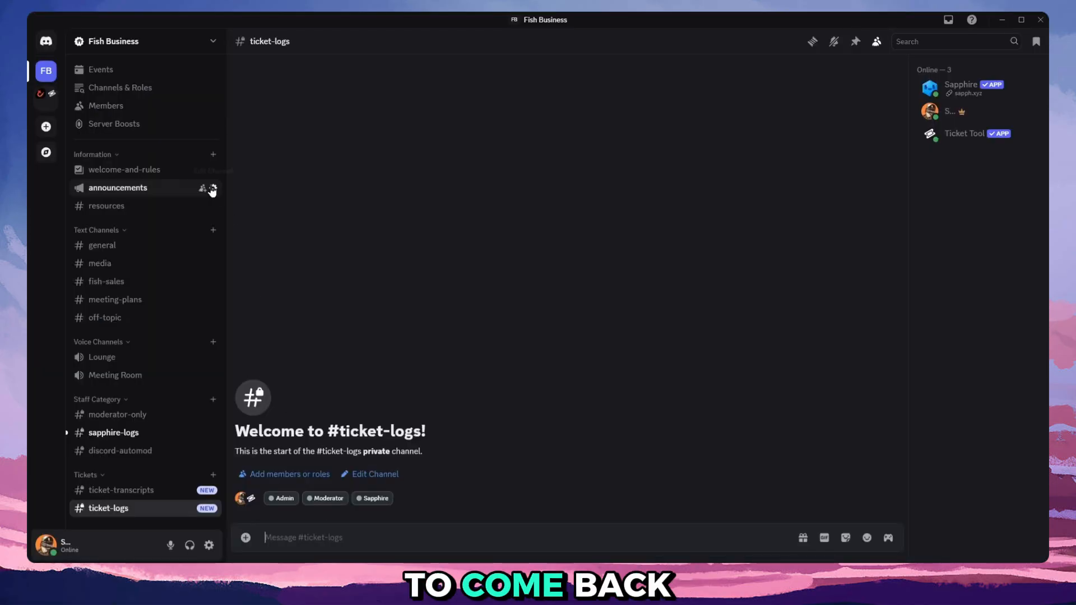
Switch to Discord and create a public text channel named contact-staff in the Information category.
left_click(213, 154)
type("con")
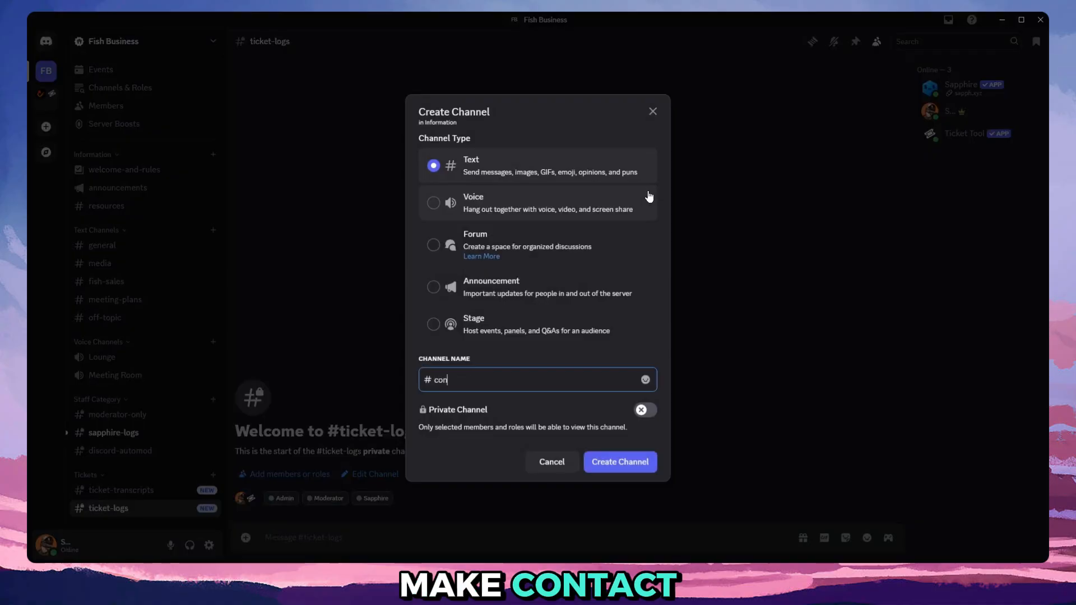
type("tact-staff")
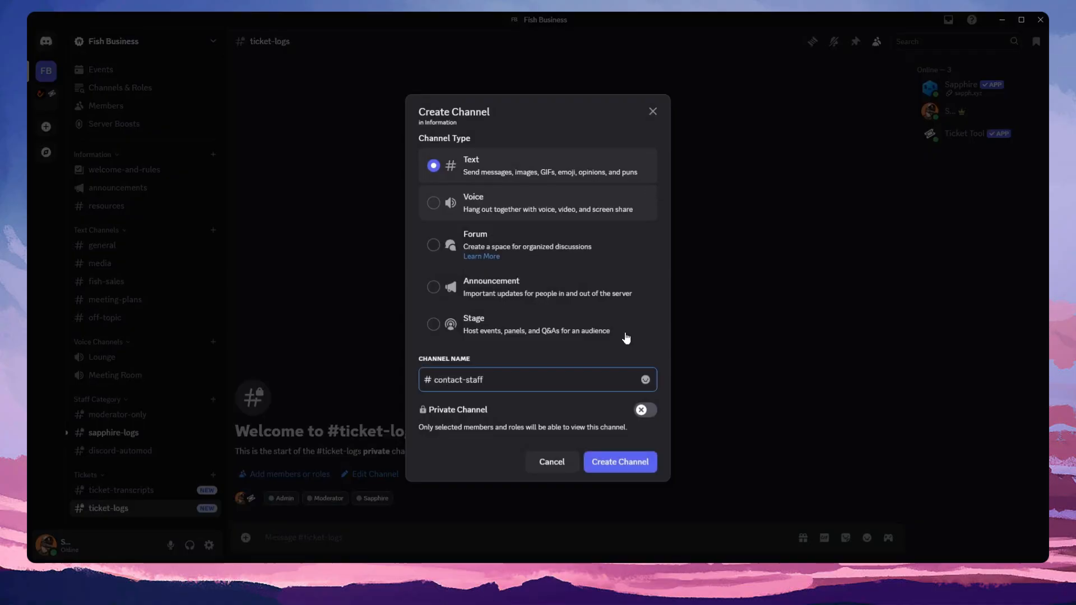
left_click(622, 463)
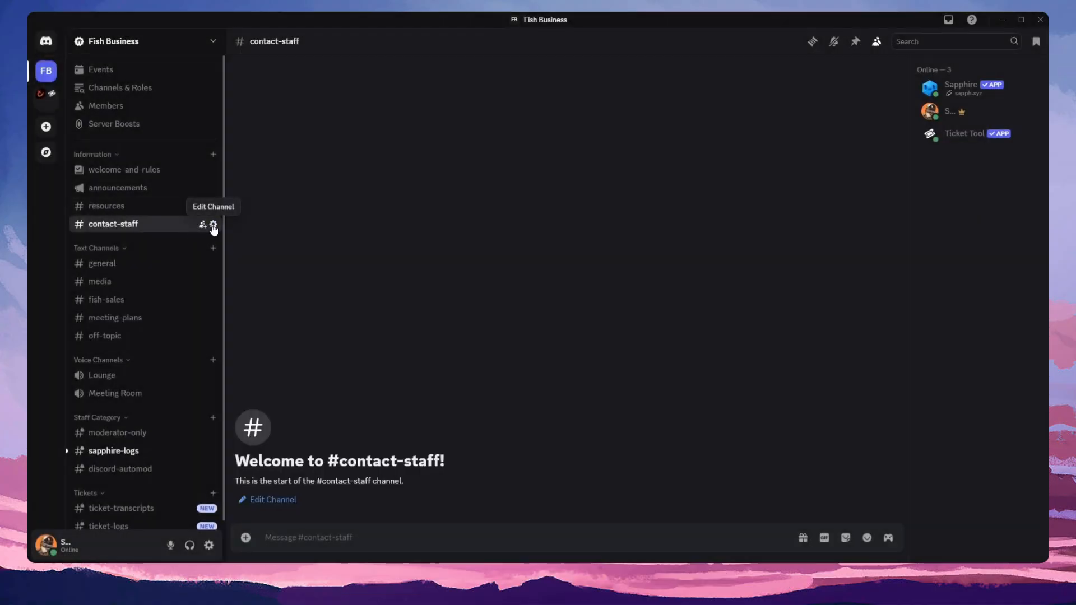
left_click(213, 225)
left_click(314, 83)
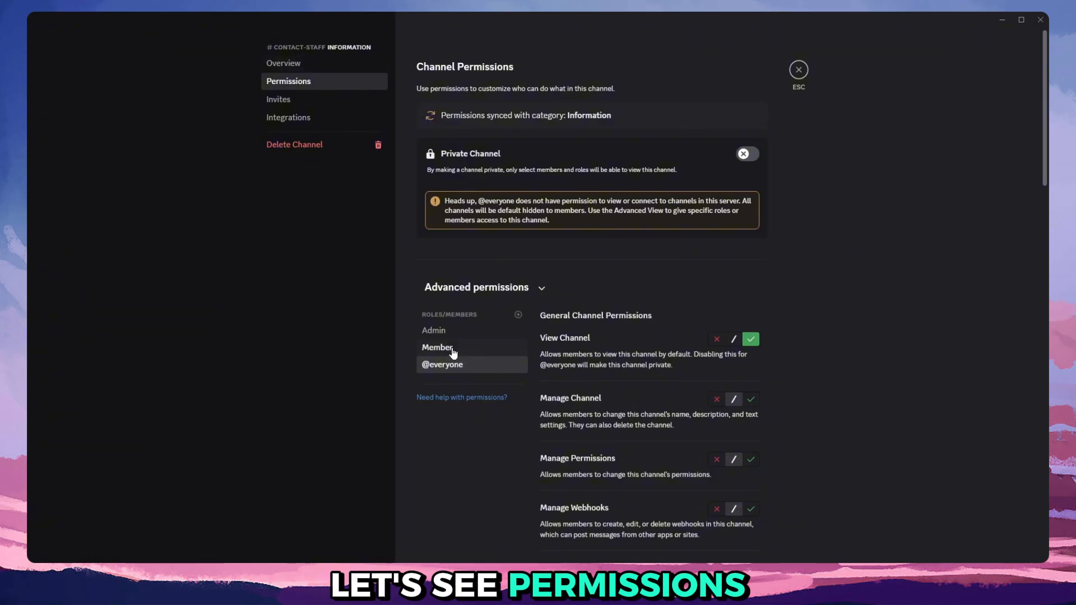
scroll(533, 353, "down", 10)
scroll(586, 354, "up", 6)
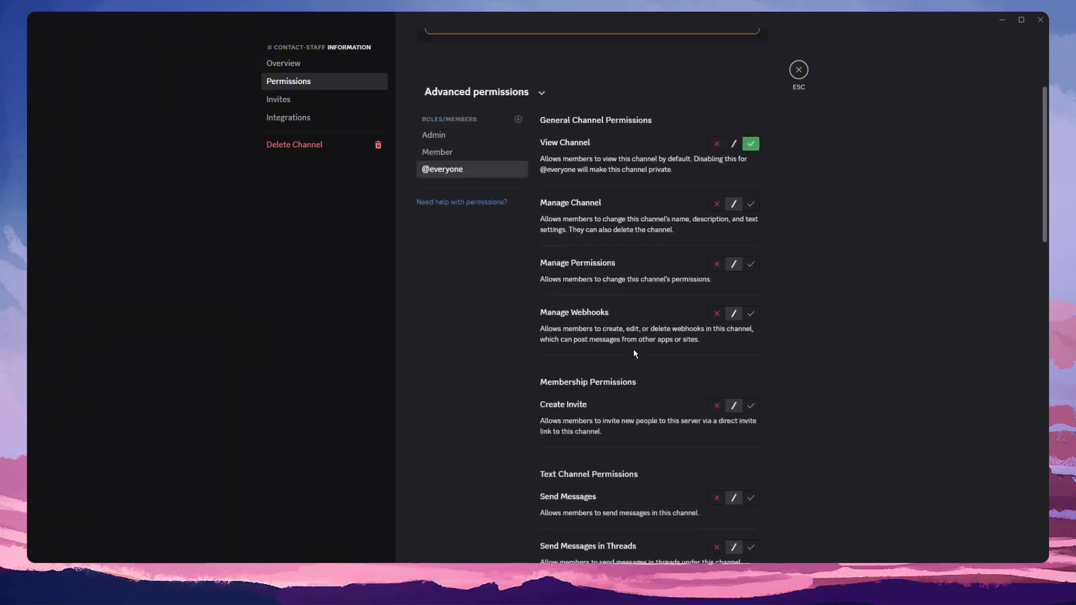
left_click(487, 152)
left_click(432, 170)
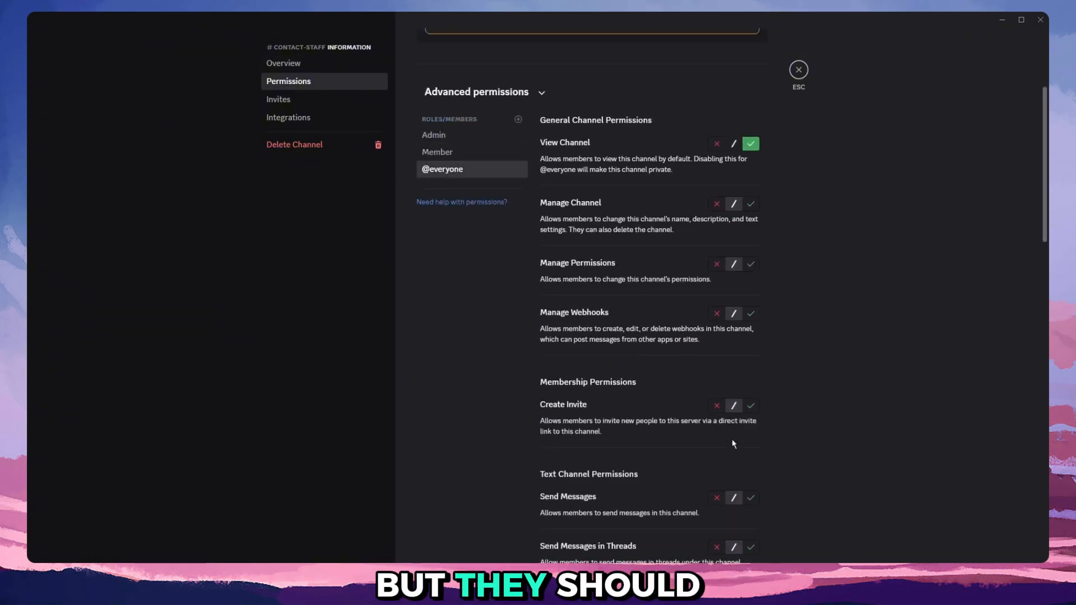
left_click(437, 152)
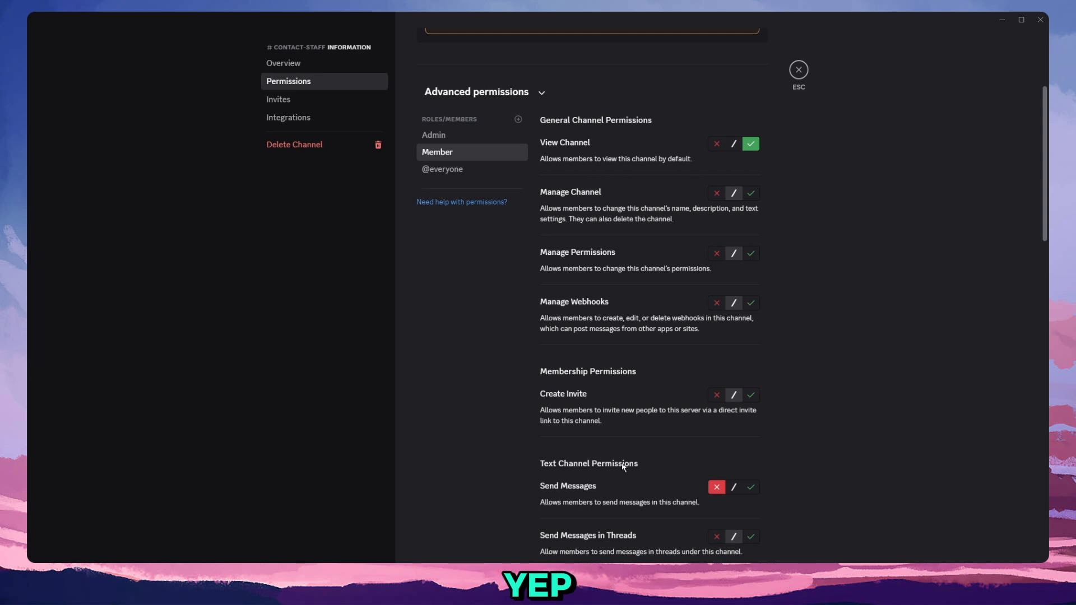
Add Ticket Tool to the contact-staff channel's advanced permissions, allow it to Send Messages, and save the changes.
left_click(518, 119)
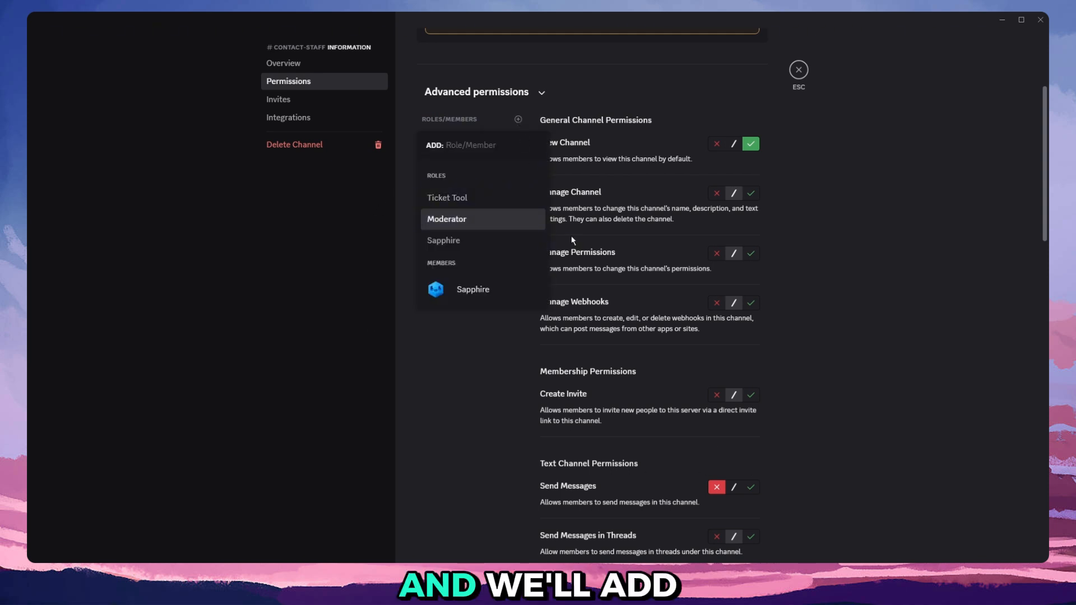
type("tick")
key("Down")
key("Return")
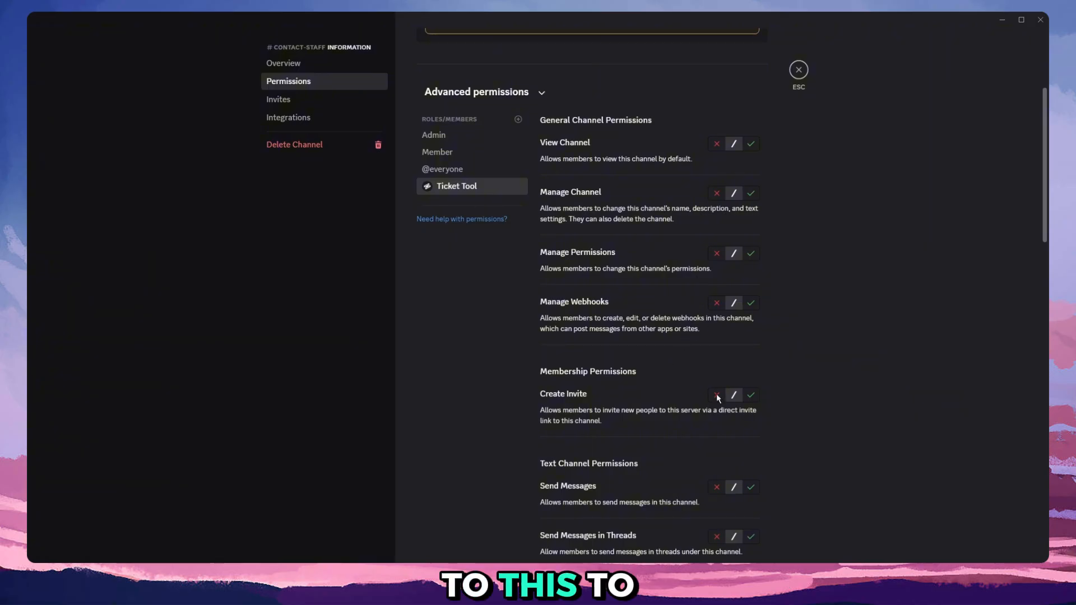
left_click(753, 492)
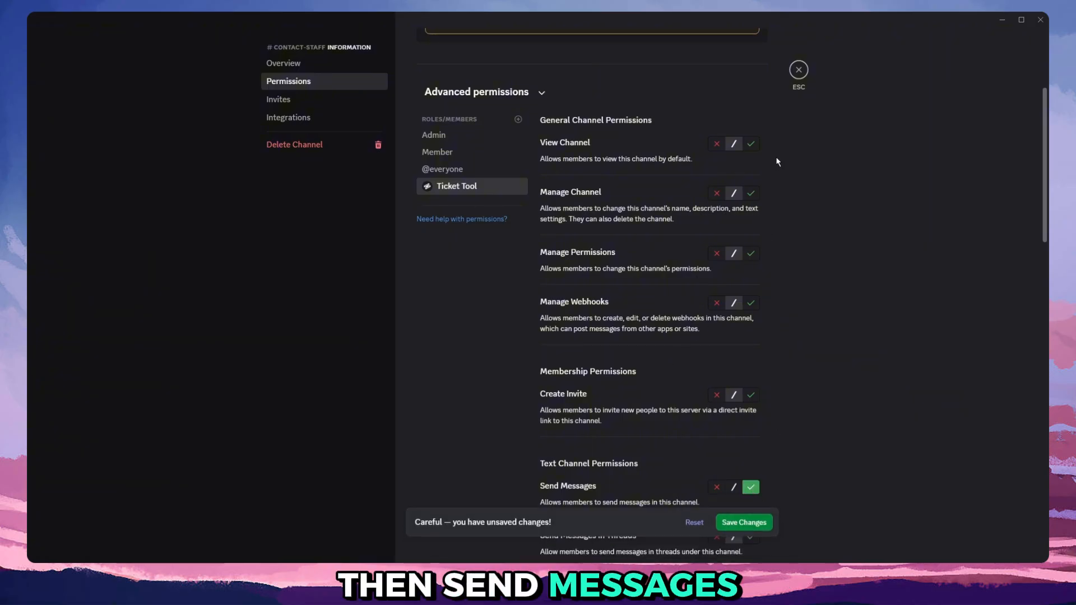
left_click(745, 536)
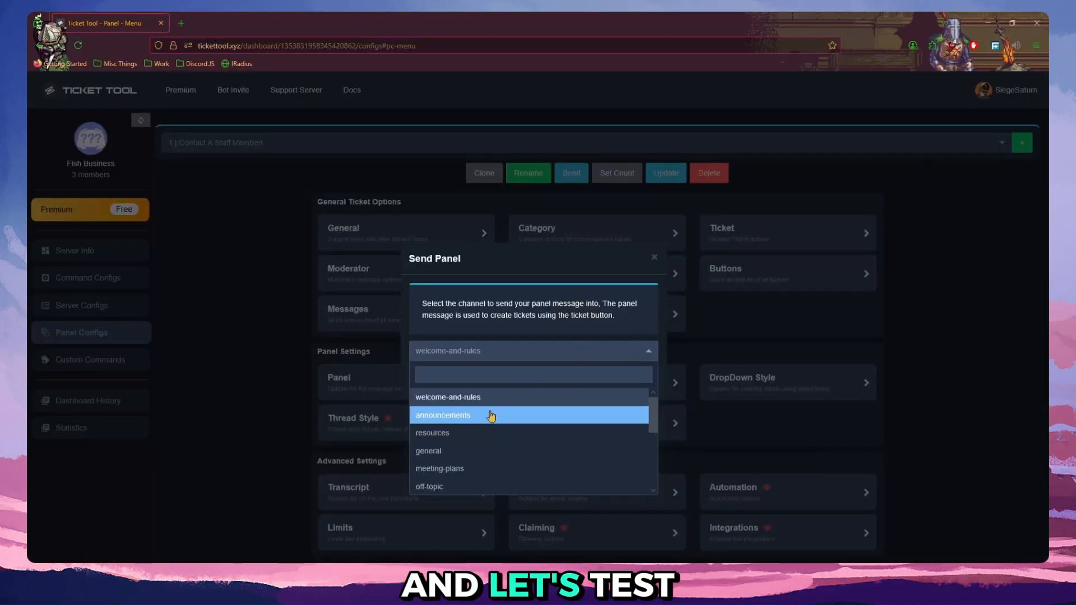
Switch back to Ticket Tool, refresh the server data, and send the panel message to the contact-staff channel.
left_click(357, 176)
left_click(135, 122)
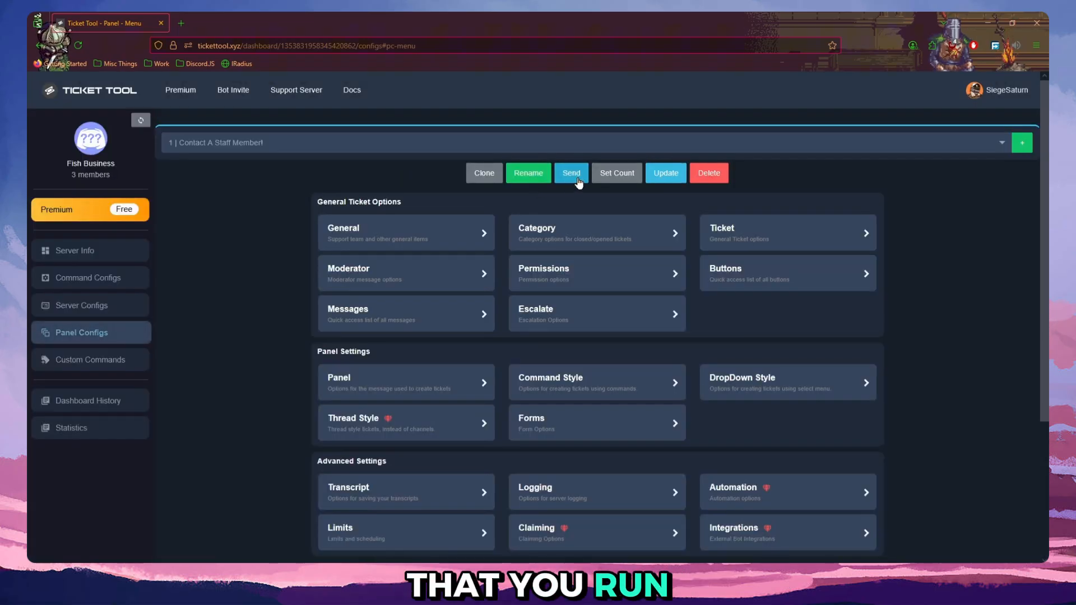
left_click(573, 175)
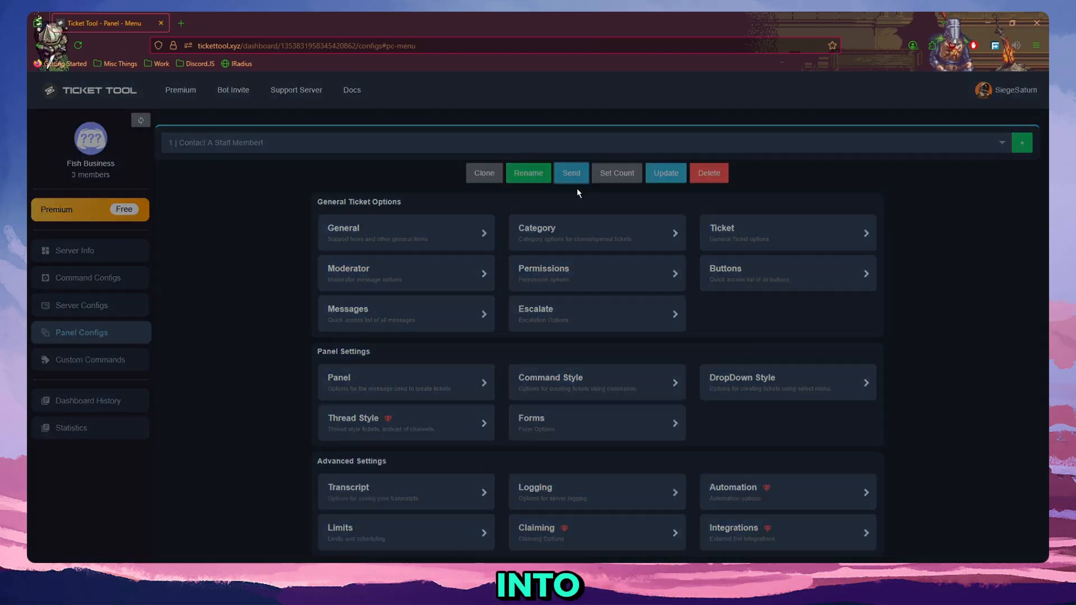
left_click(517, 352)
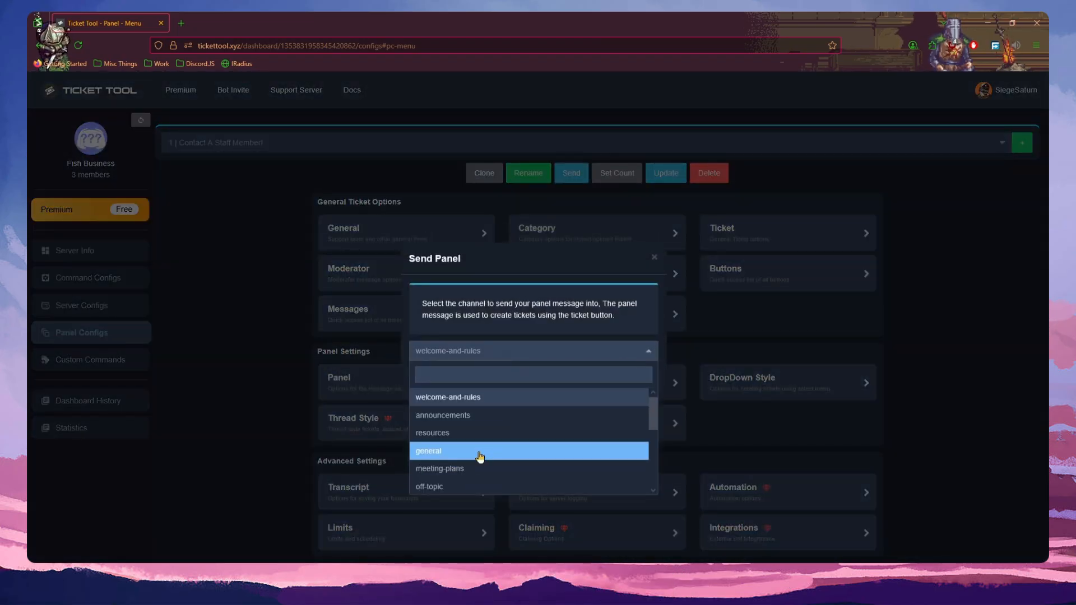
scroll(483, 447, "down", 3)
scroll(494, 436, "down", 2)
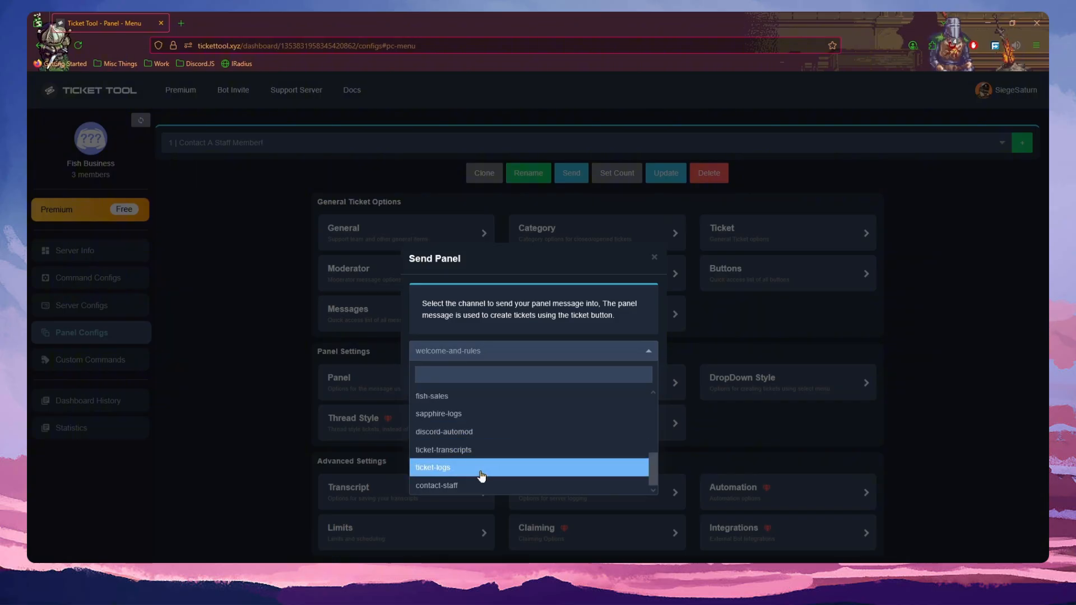
left_click(480, 485)
left_click(634, 375)
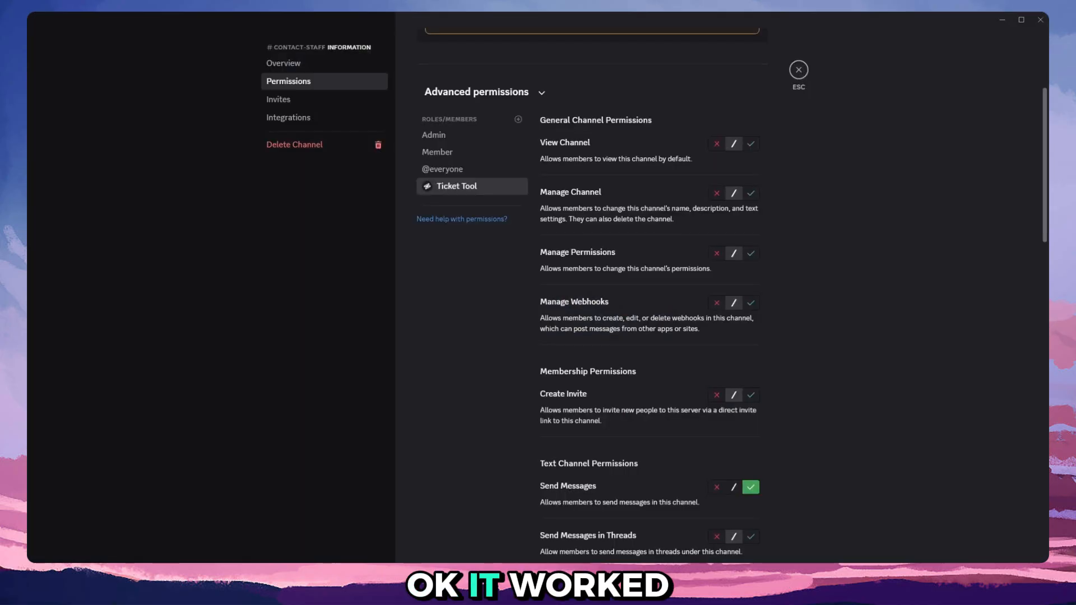
Return to the contact-staff channel in Discord and create a ticket from the panel with the reason "test".
key("Escape")
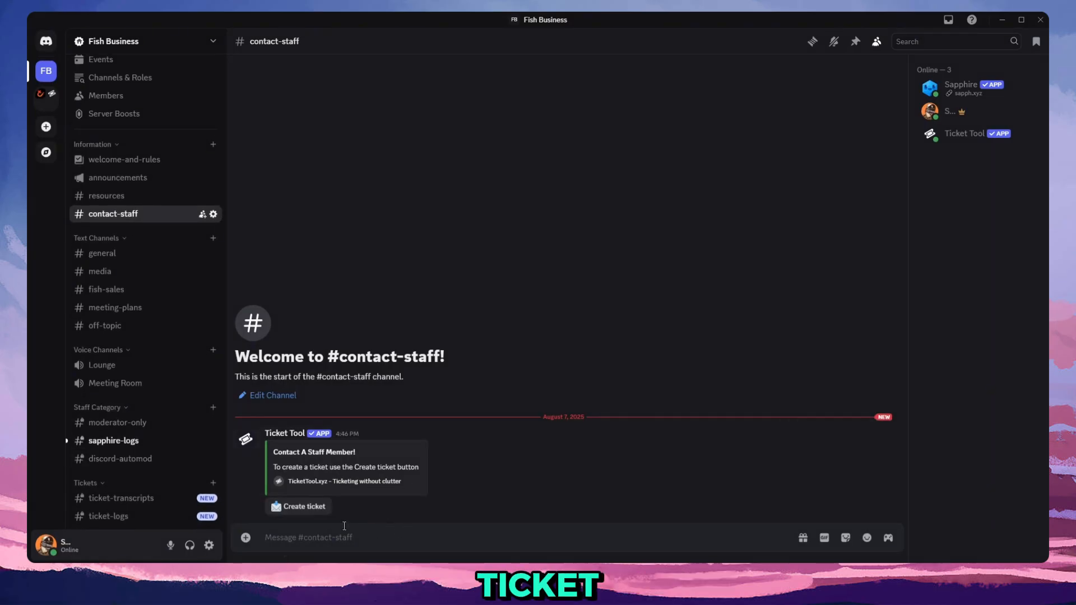
left_click(312, 508)
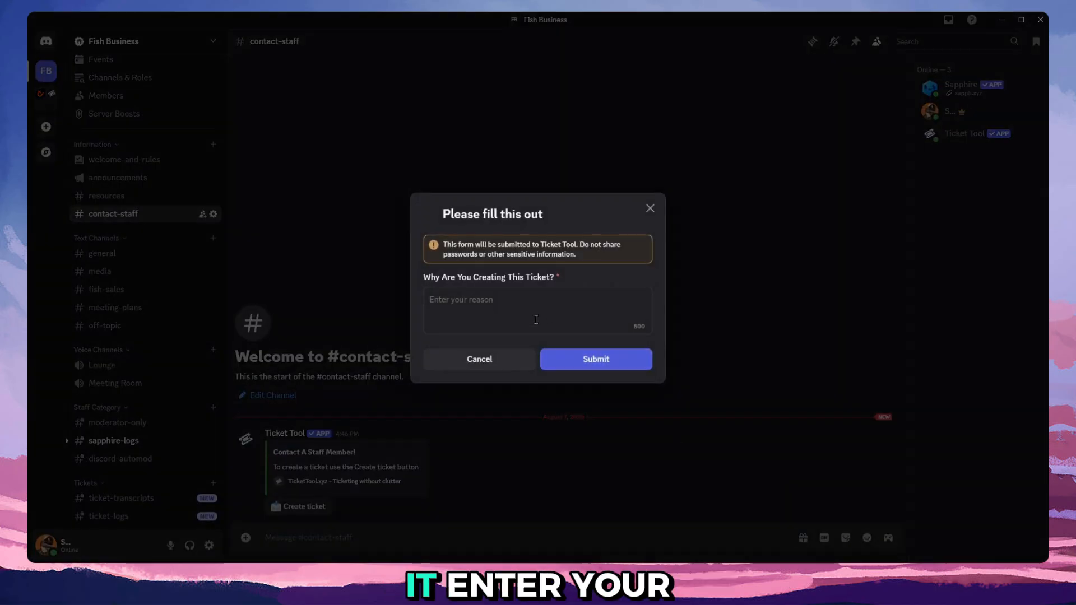
type("test")
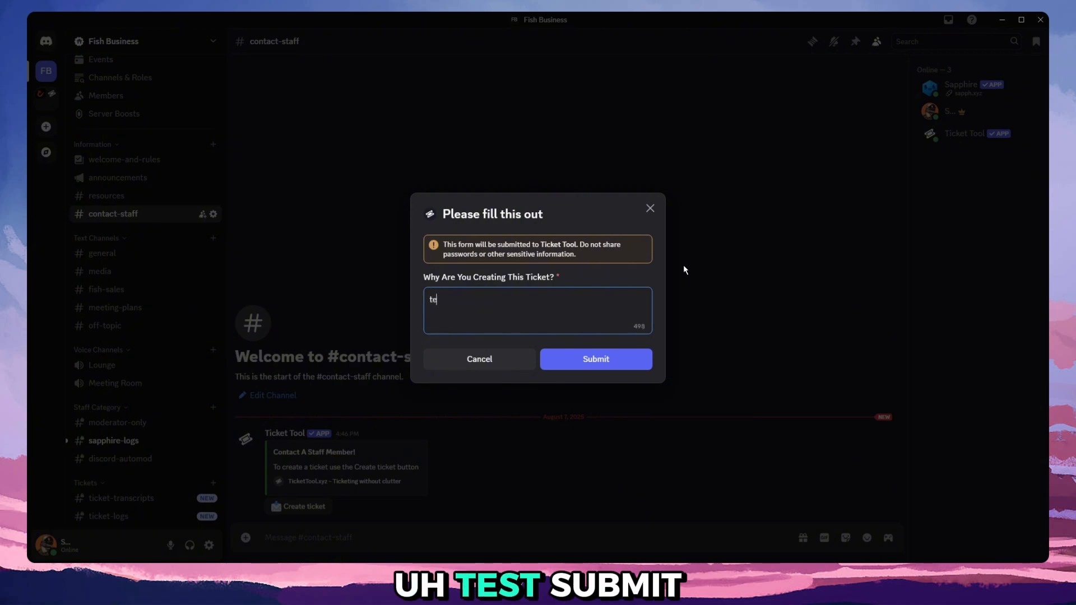
left_click(634, 358)
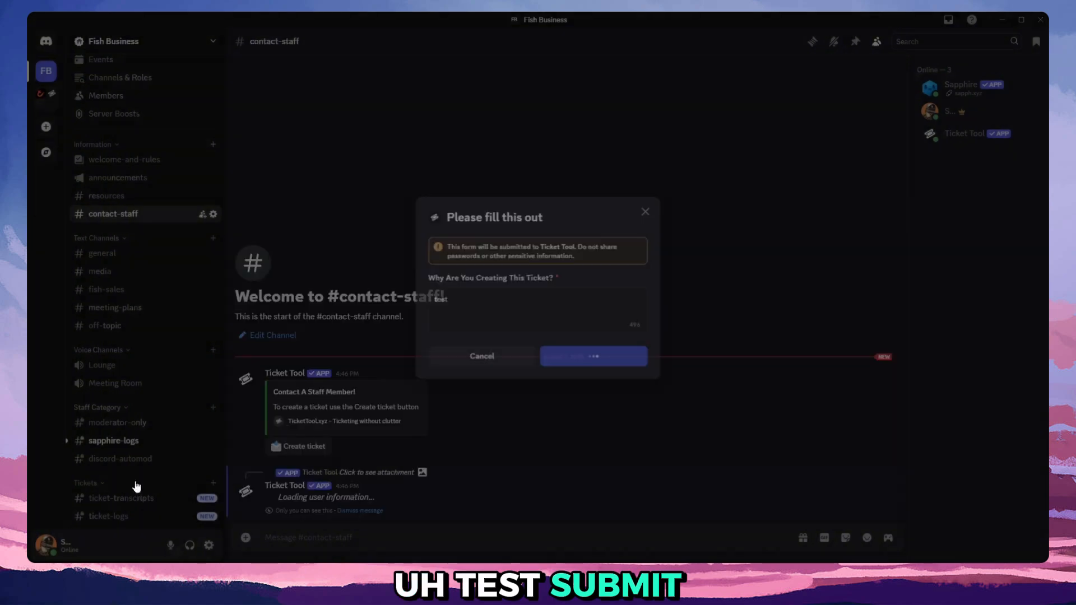
Open the new ticket-0002 channel, close the ticket with confirmation, and save its transcript.
scroll(129, 474, "down", 1)
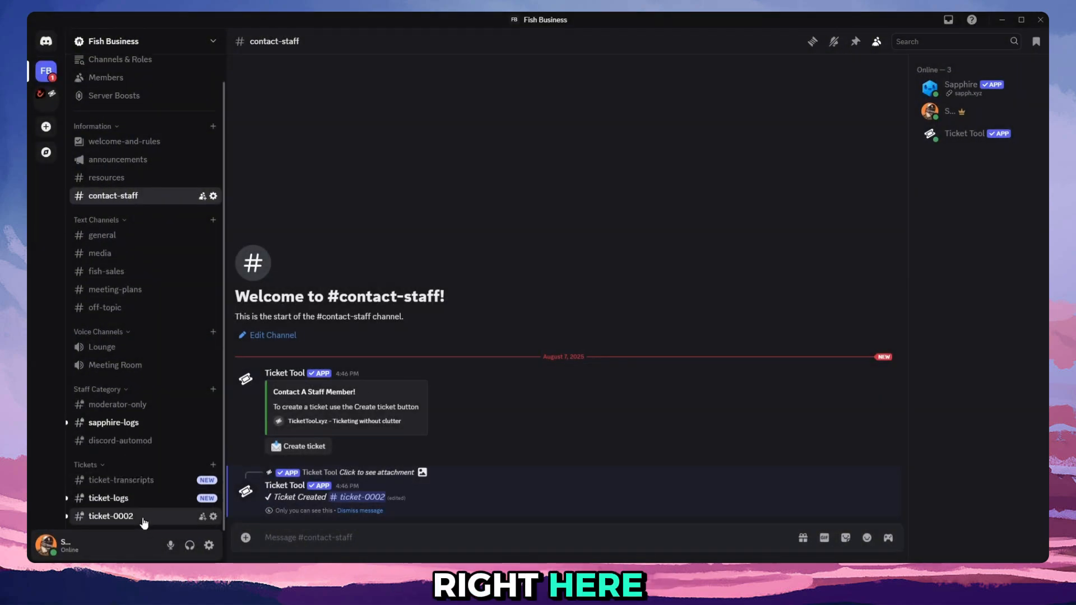
left_click(144, 525)
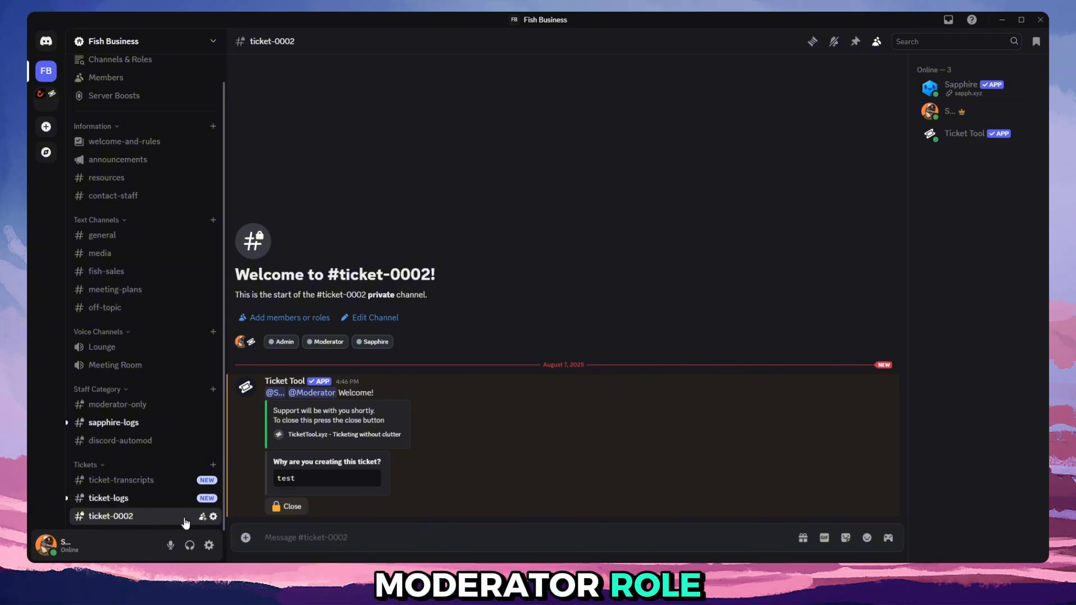
left_click(286, 507)
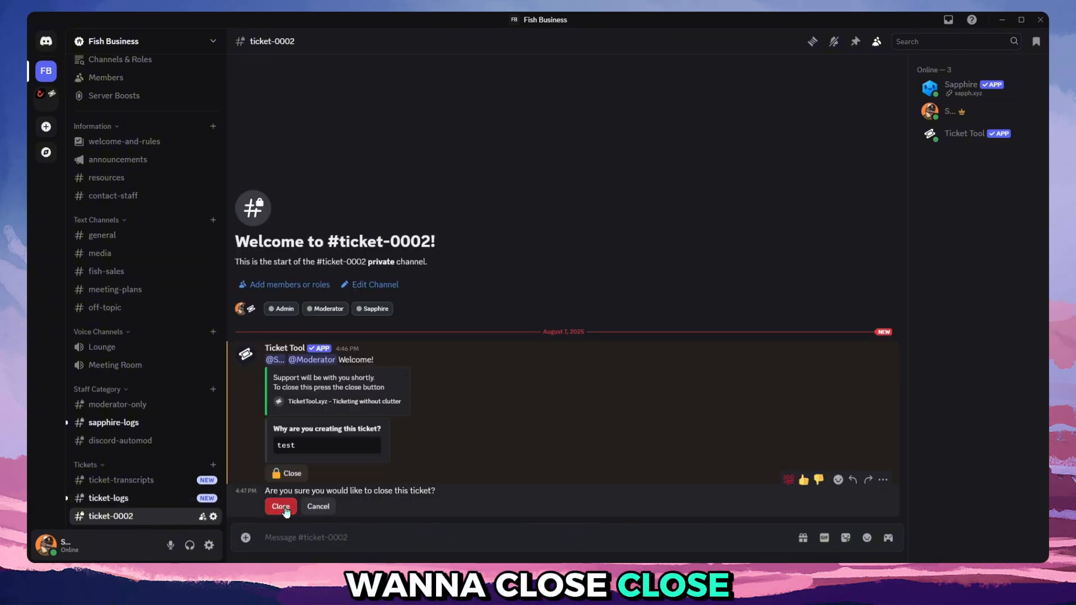
left_click(279, 505)
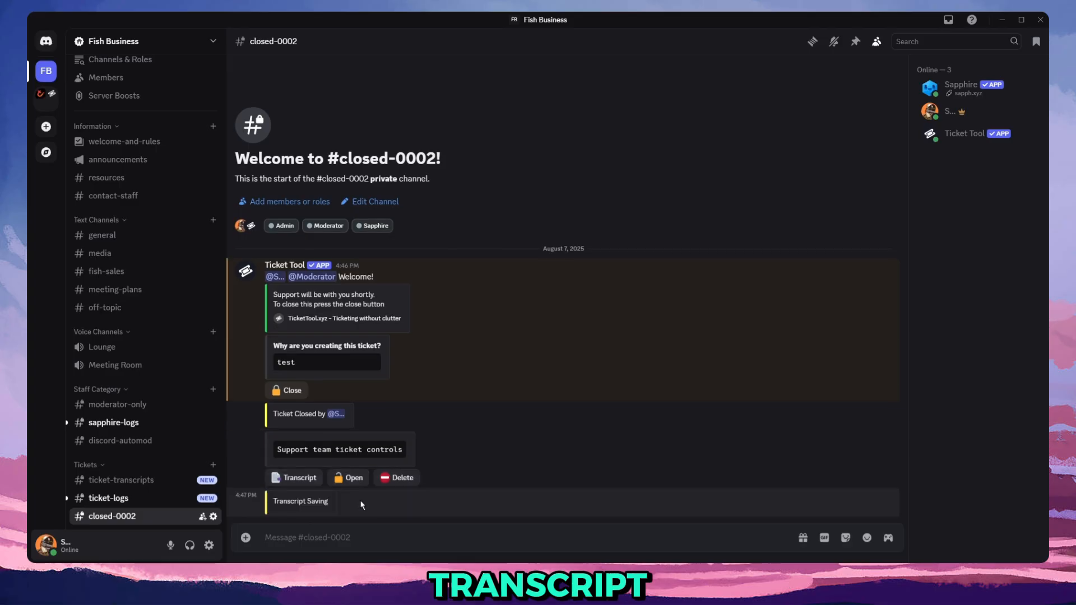
Check the ticket-transcripts and ticket-logs channels, then return to closed-0002 and delete the ticket.
left_click(163, 482)
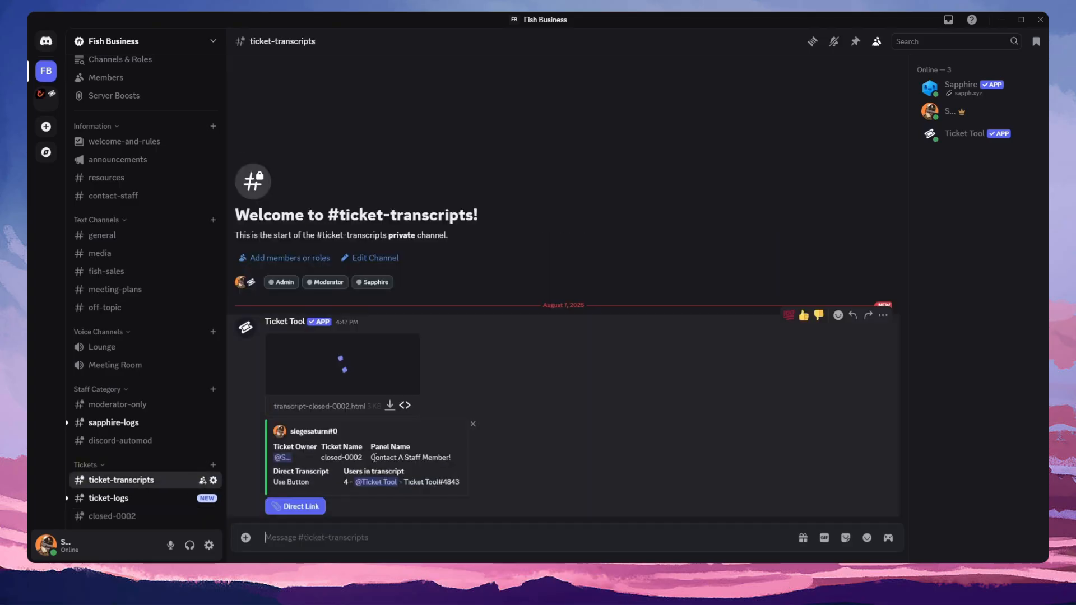
left_click(112, 499)
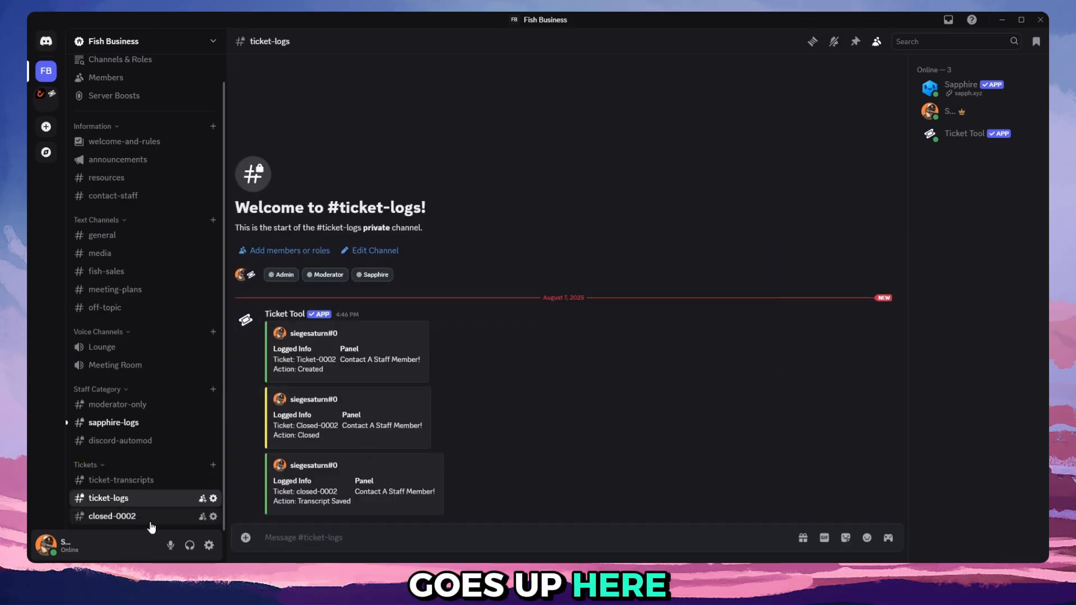
left_click(112, 516)
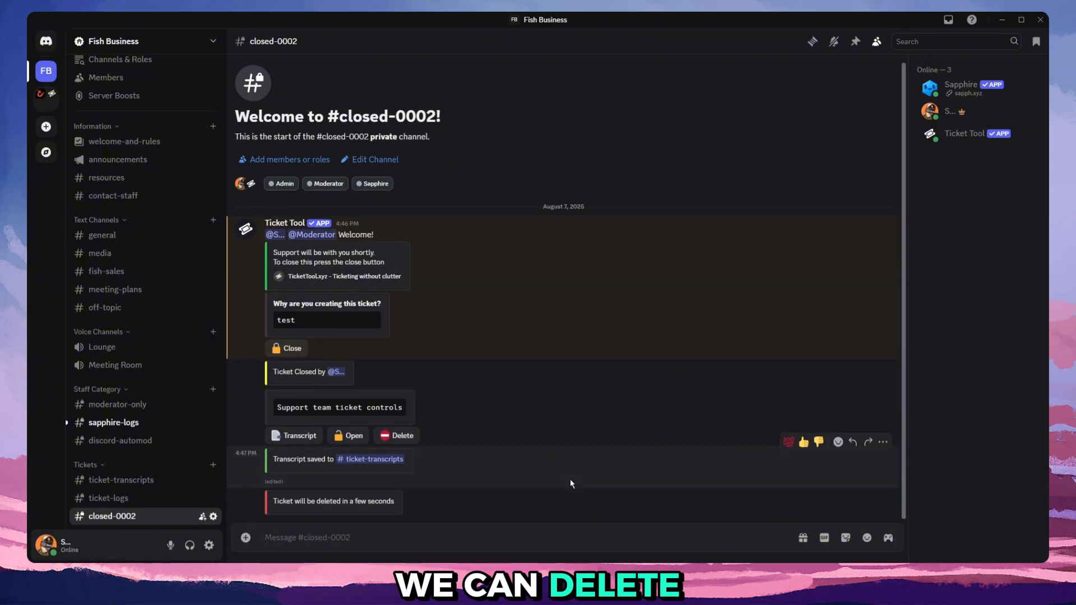
Recheck ticket-logs and ticket-transcripts after the deletion, and dismiss the private ticket-created message in contact-staff.
left_click(171, 484)
left_click(162, 504)
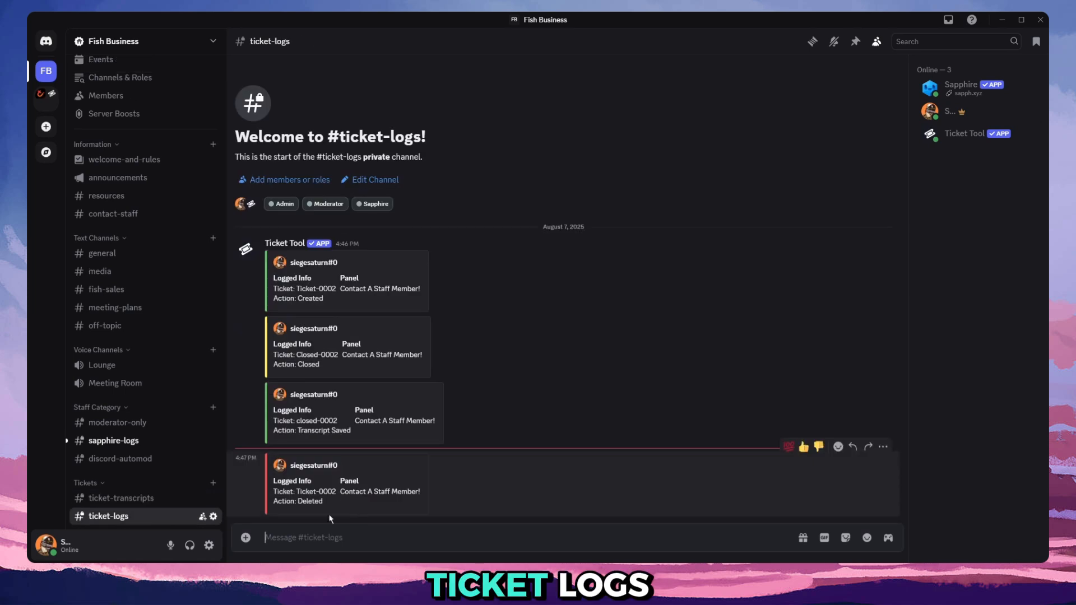
left_click(162, 498)
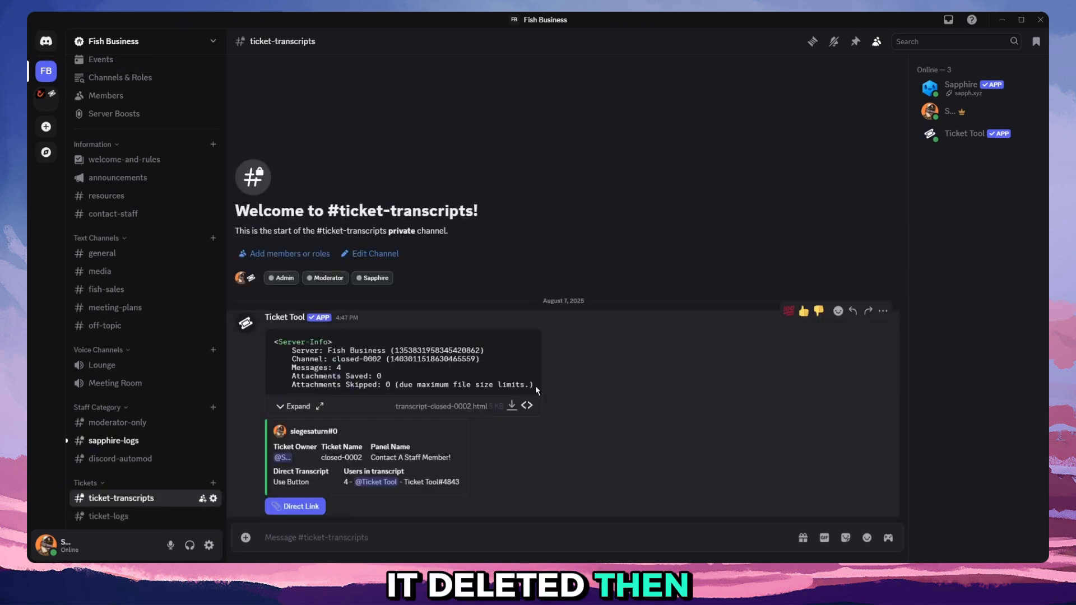
scroll(146, 303, "up", 1)
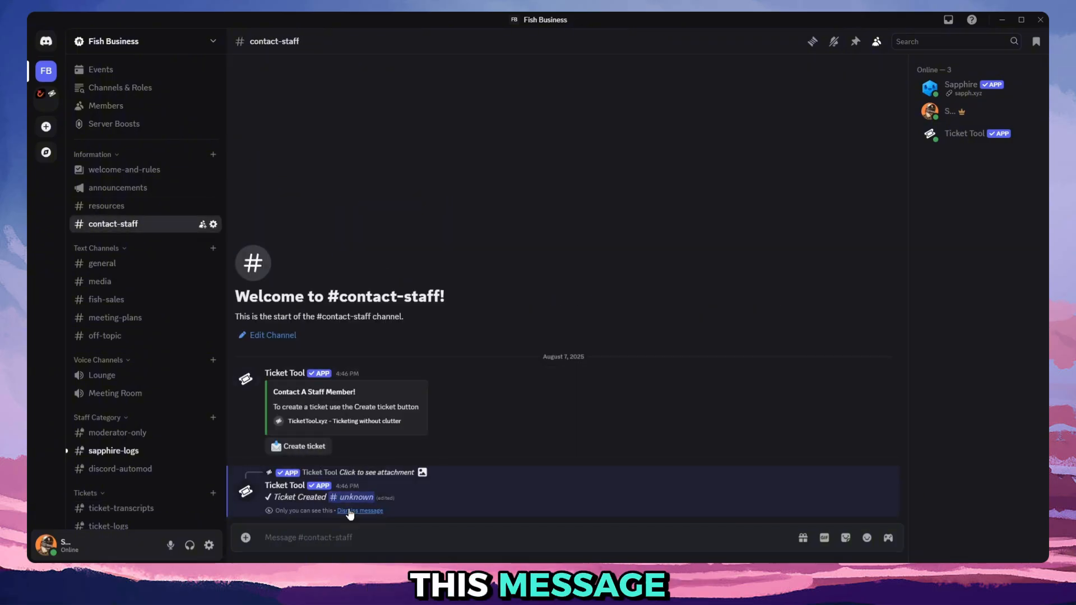
left_click(348, 511)
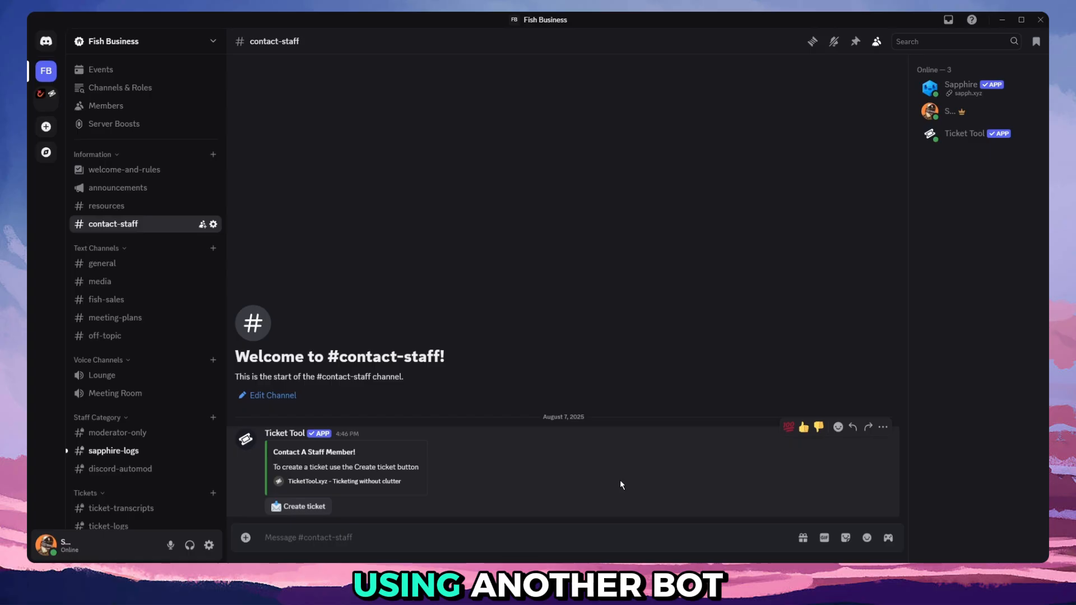